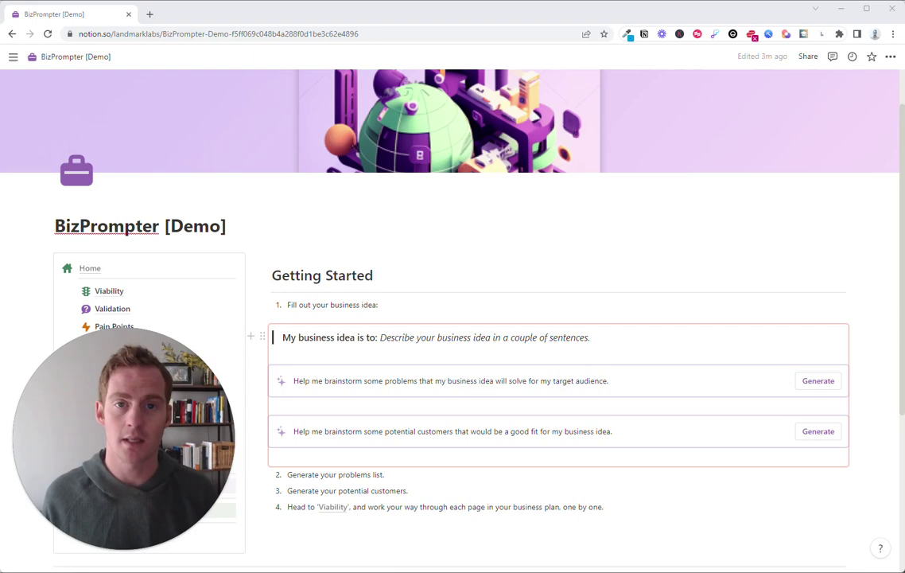
# Step: Replace the business idea placeholder with "Host some events and discussions for London founders and solo business owners and builders."
pyautogui.scroll(-3, 452, 334)
pyautogui.scroll(3, 453, 333)
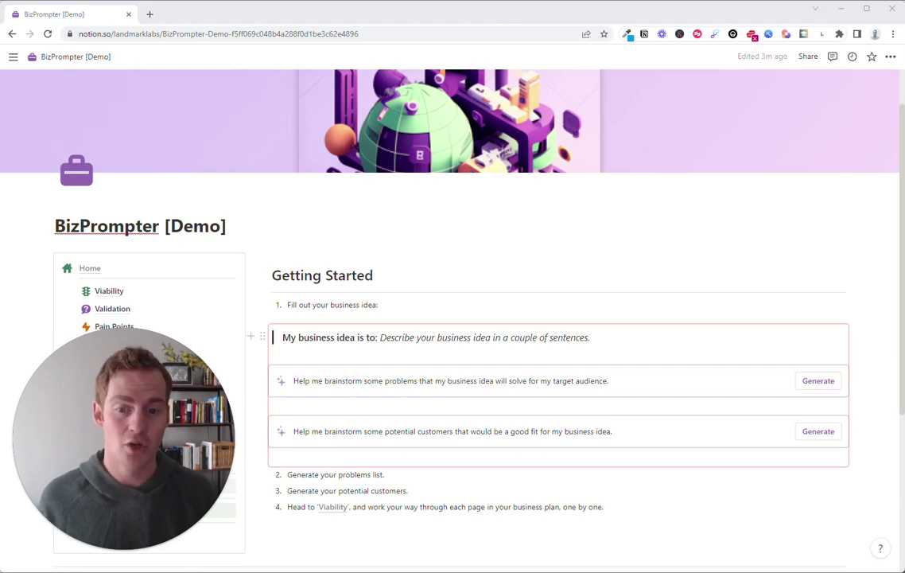
pyautogui.moveTo(380, 337); pyautogui.dragTo(590, 337)
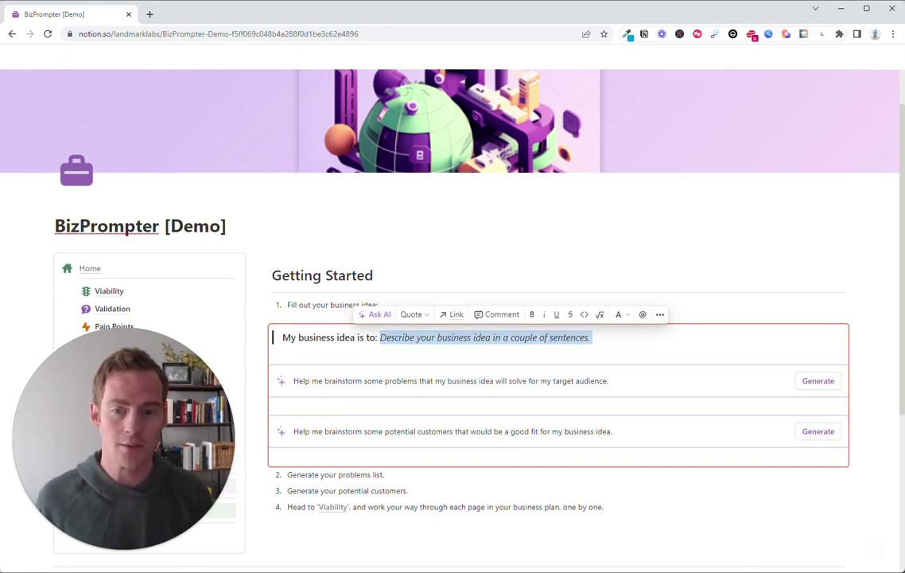
pyautogui.write('Host ')
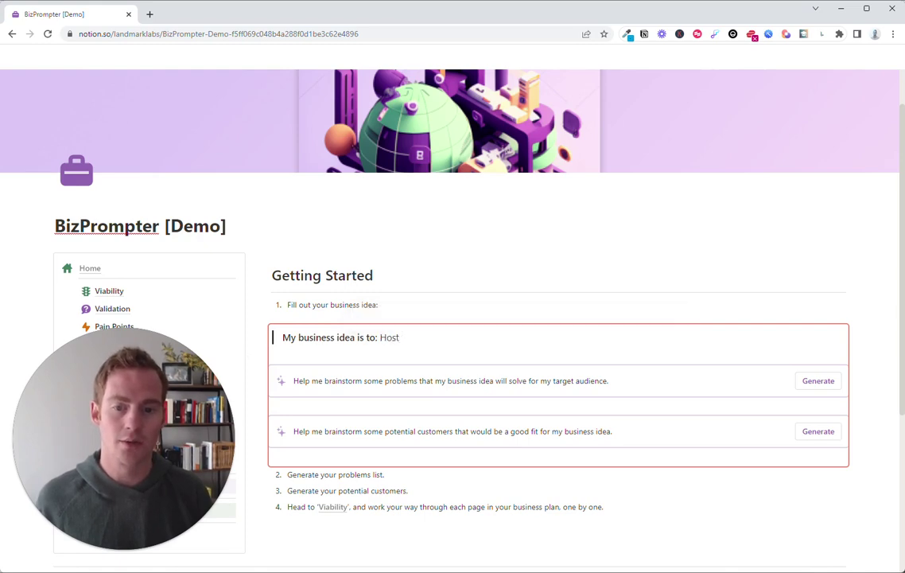
pyautogui.write('some events s')
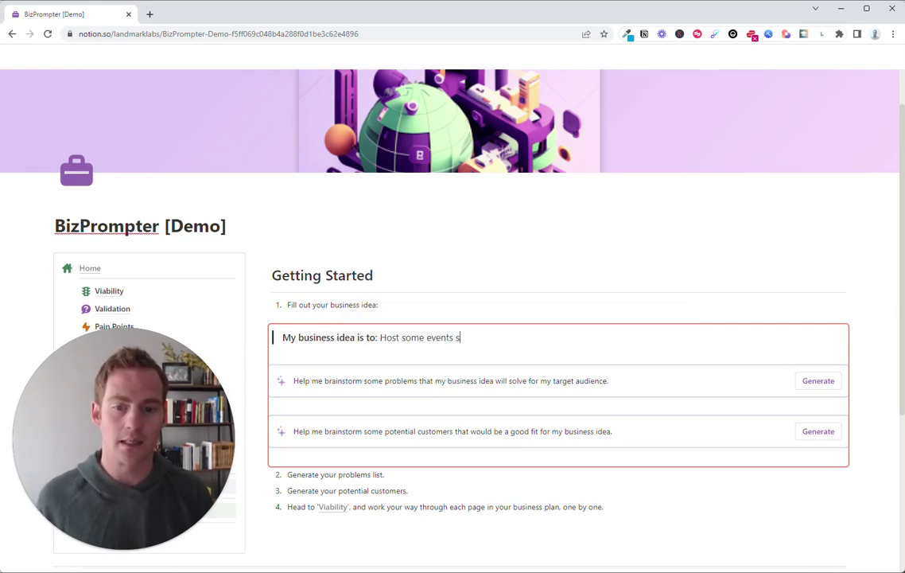
pyautogui.press('BackSpace')
pyautogui.write('and disc')
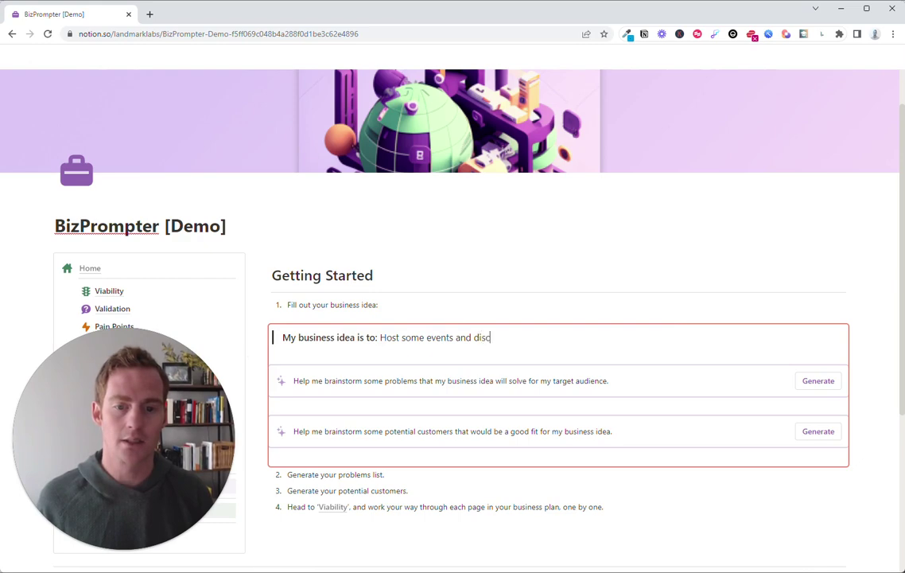
pyautogui.write('ussions for Lond')
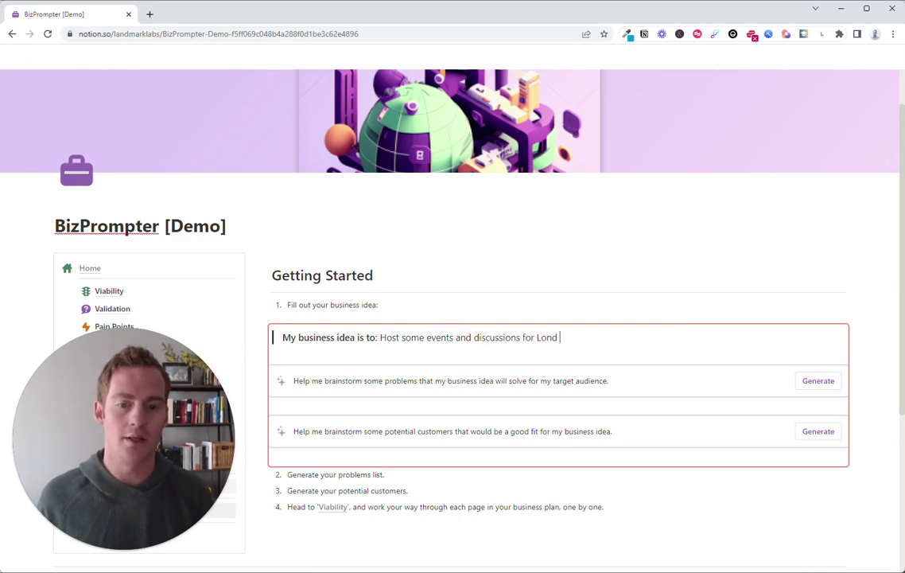
pyautogui.write('on found')
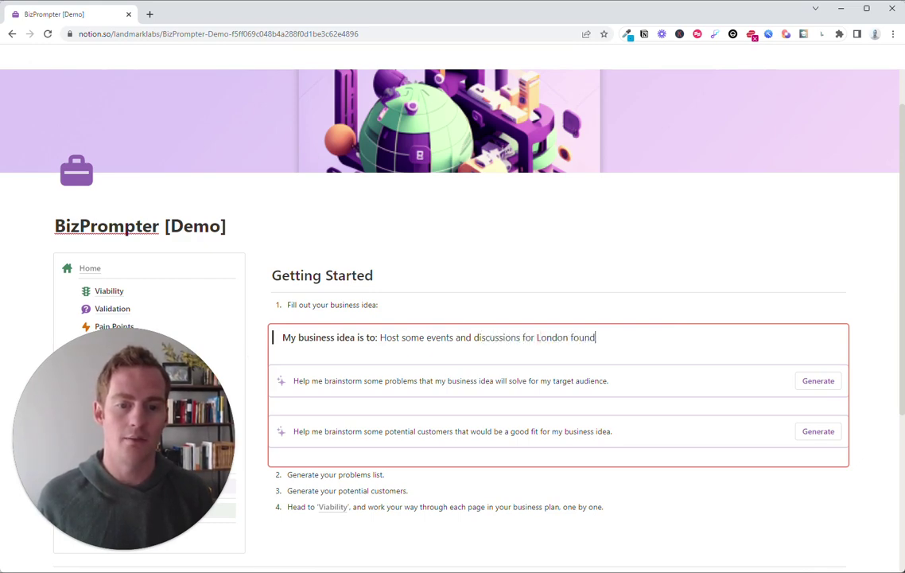
pyautogui.write('ers and solo business owners and builders.')
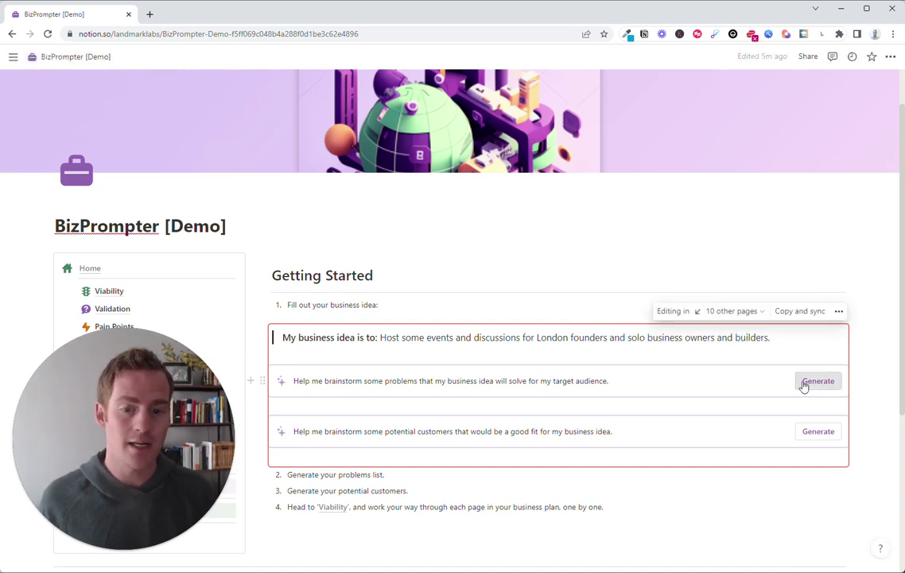
# Step: Generate the AI lists of target-audience problems and of potential customers for the business idea
pyautogui.click(807, 383)
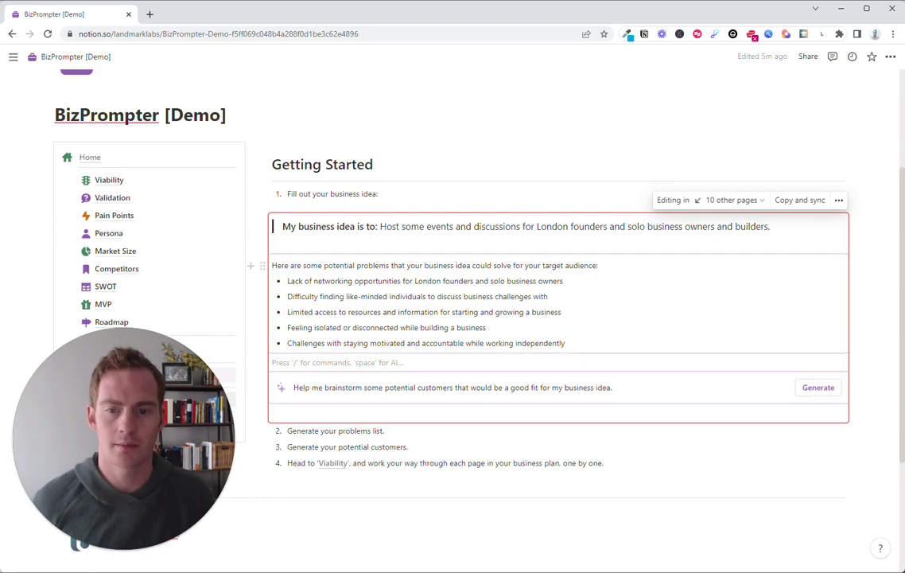
pyautogui.scroll(-1, 556, 318)
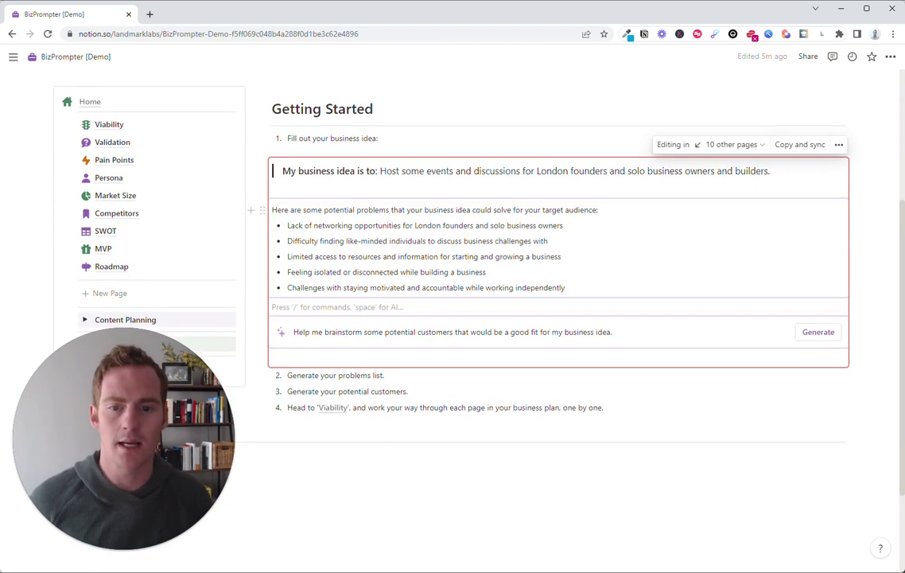
pyautogui.scroll(-1, 557, 318)
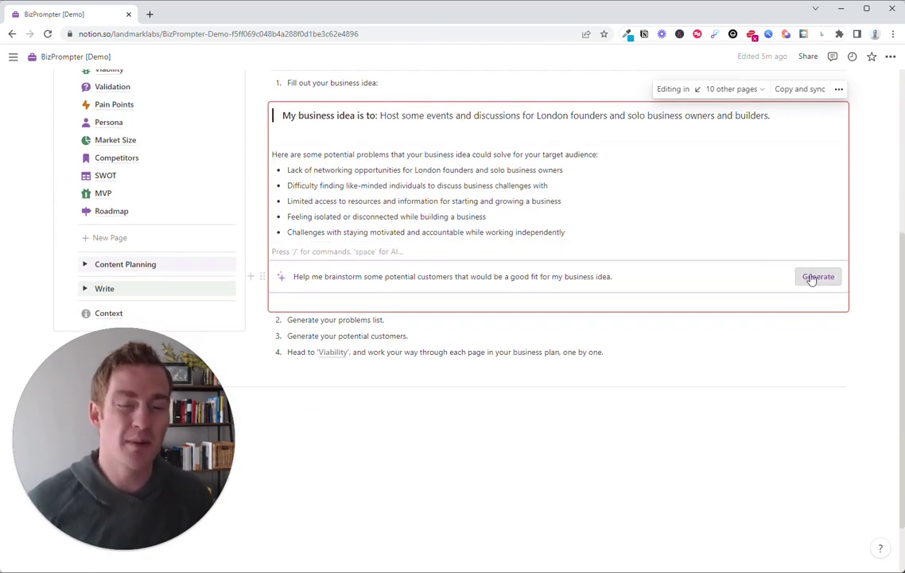
pyautogui.click(814, 275)
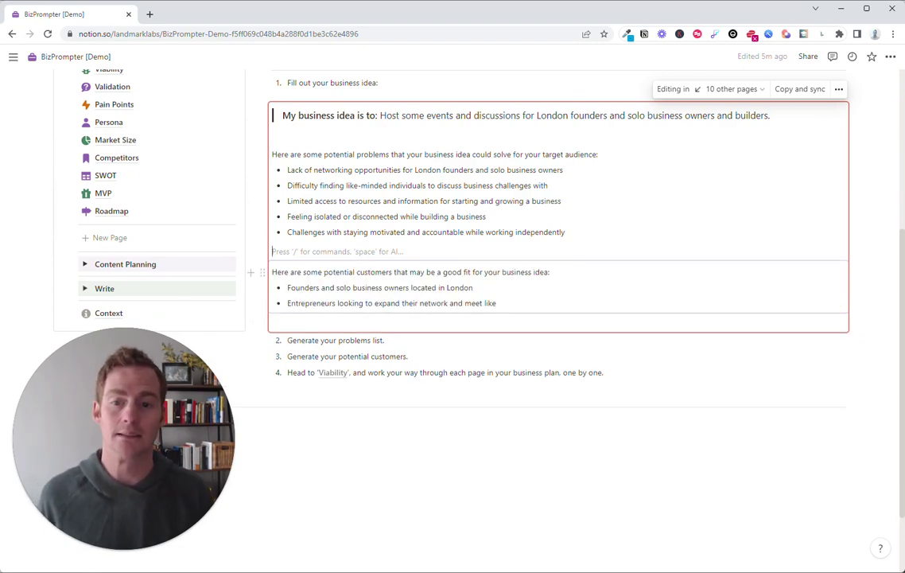
# Step: Review the generated problems and potential customers beneath the business idea
pyautogui.scroll(-1, 556, 318)
pyautogui.scroll(1, 557, 318)
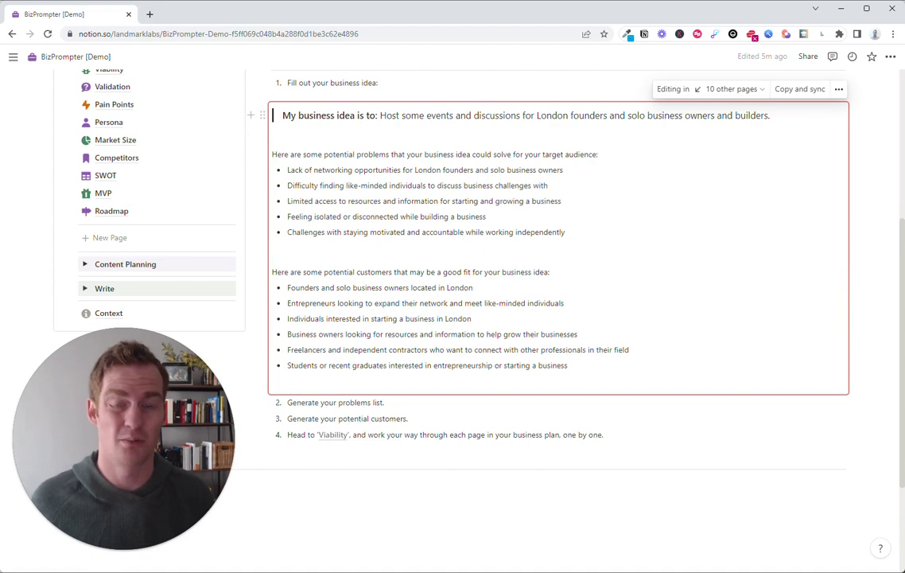
pyautogui.scroll(-1, 429, 93)
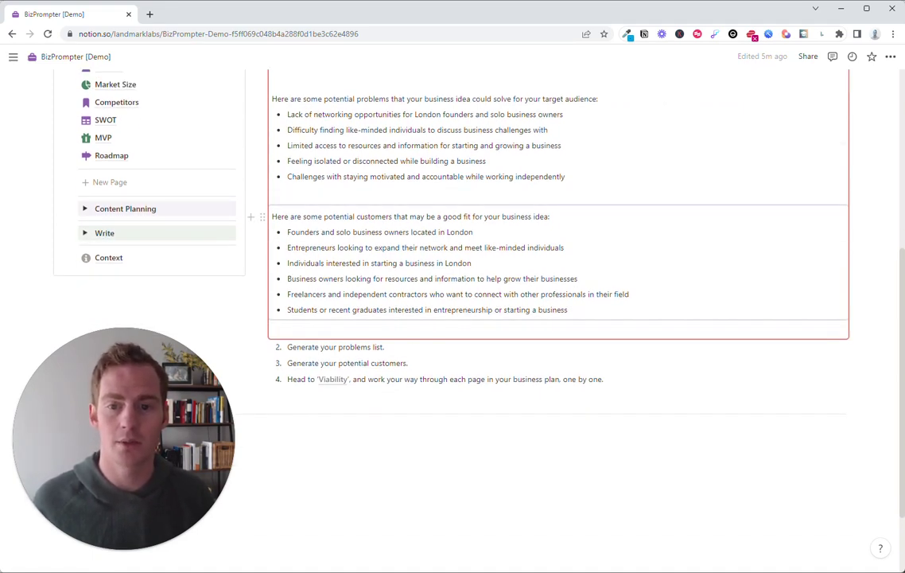
pyautogui.scroll(-1, 556, 238)
pyautogui.scroll(1, 557, 238)
pyautogui.scroll(1, 429, 115)
pyautogui.scroll(1, 556, 238)
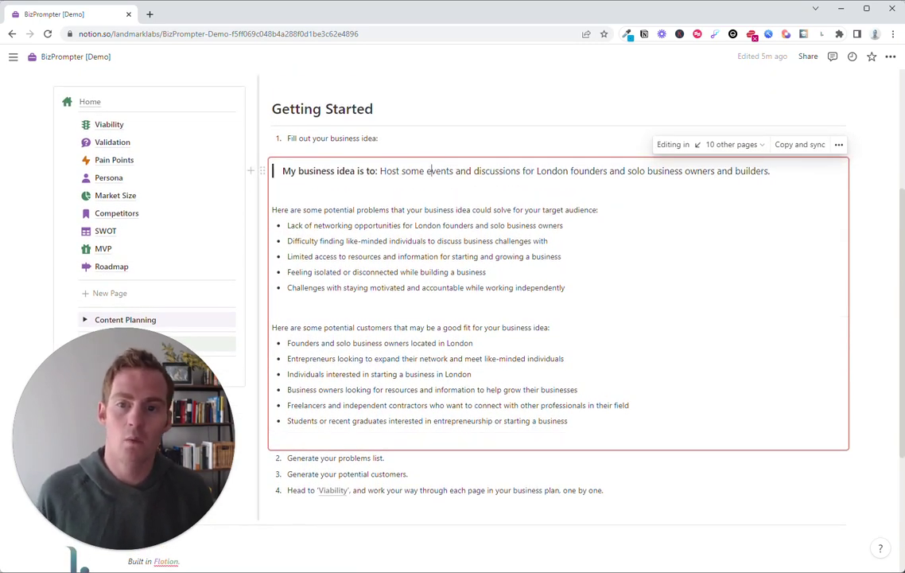
# Step: Open the Context page and examine the Main Business Idea Context and the other context blocks
pyautogui.scroll(-2, 198, 242)
pyautogui.click(121, 257)
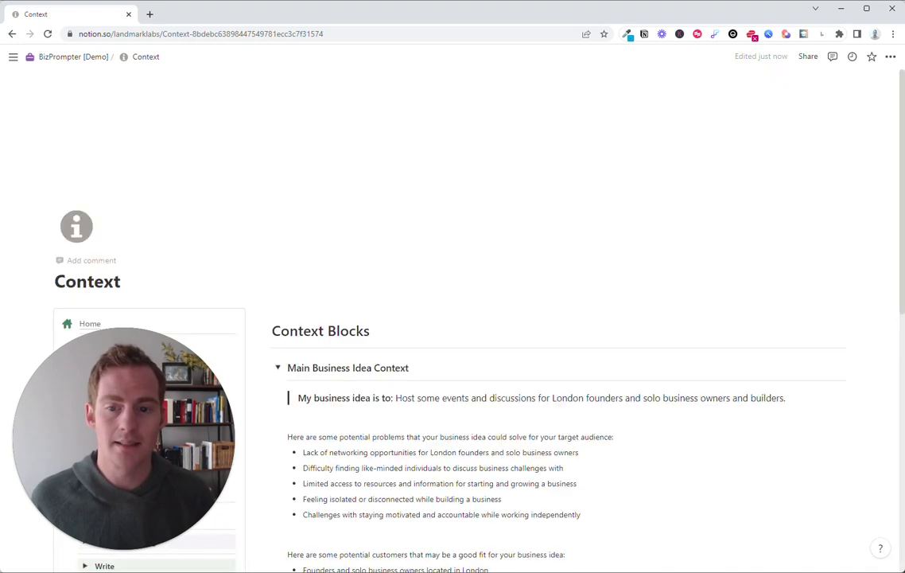
pyautogui.scroll(-3, 452, 318)
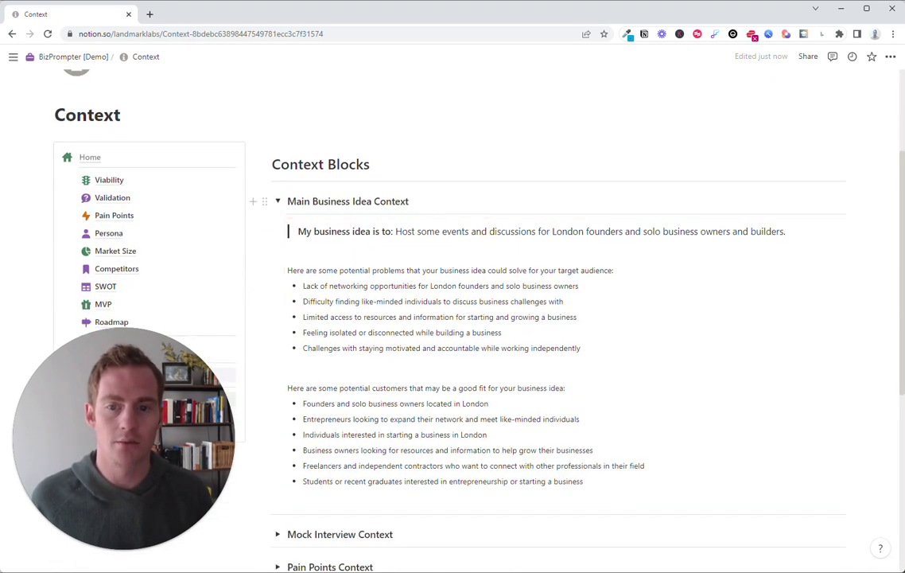
pyautogui.scroll(-3, 556, 318)
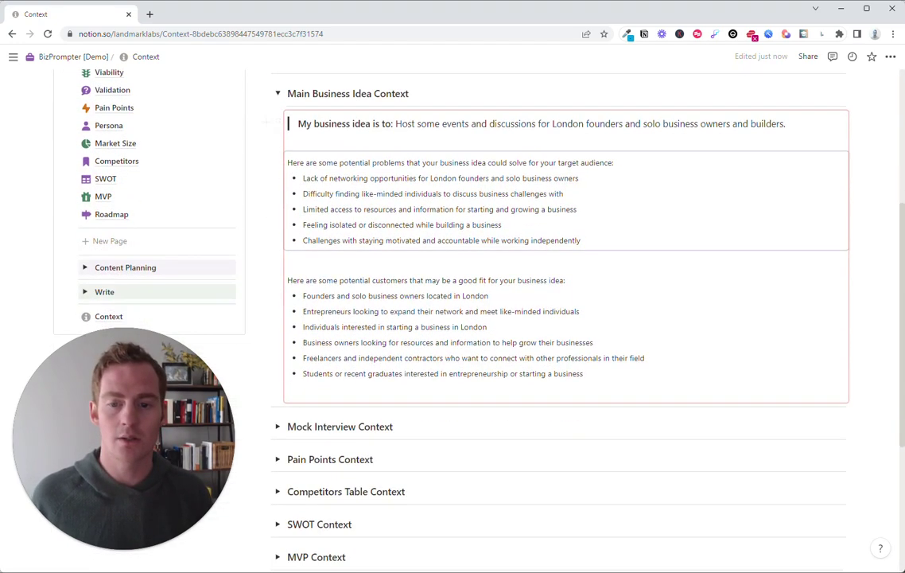
pyautogui.scroll(3, 557, 318)
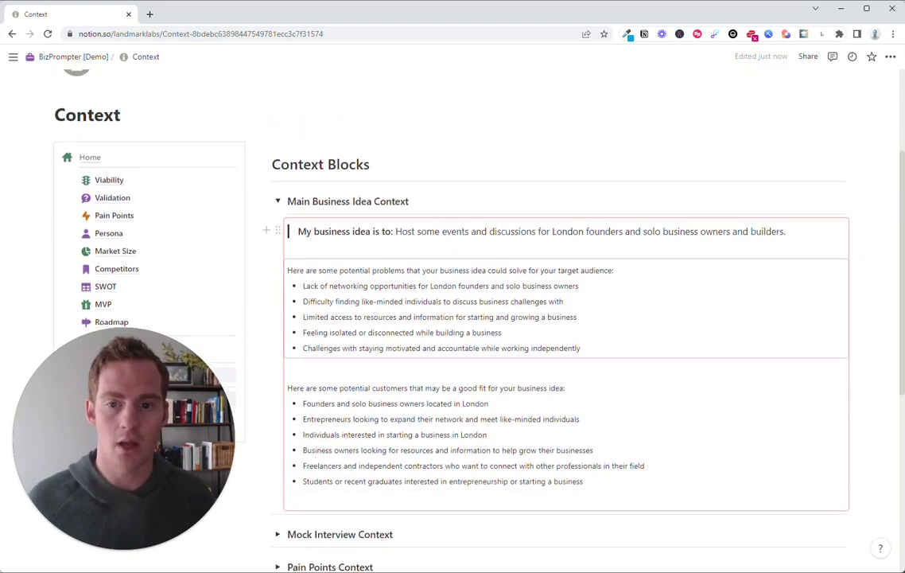
# Step: Open the Viability page, expand the Business Idea Context to check its contents, and collapse it again
pyautogui.click(115, 179)
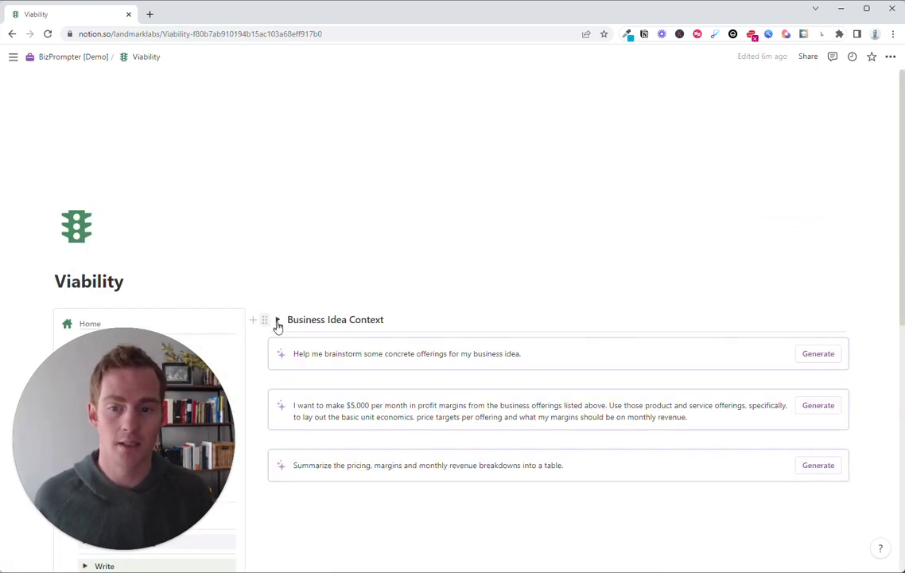
pyautogui.click(277, 319)
pyautogui.scroll(-2, 557, 358)
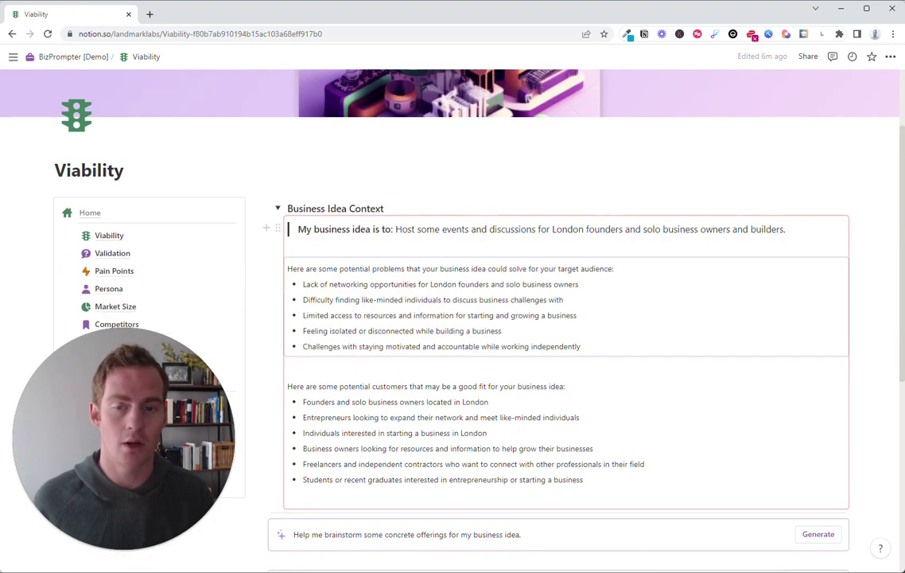
pyautogui.click(279, 208)
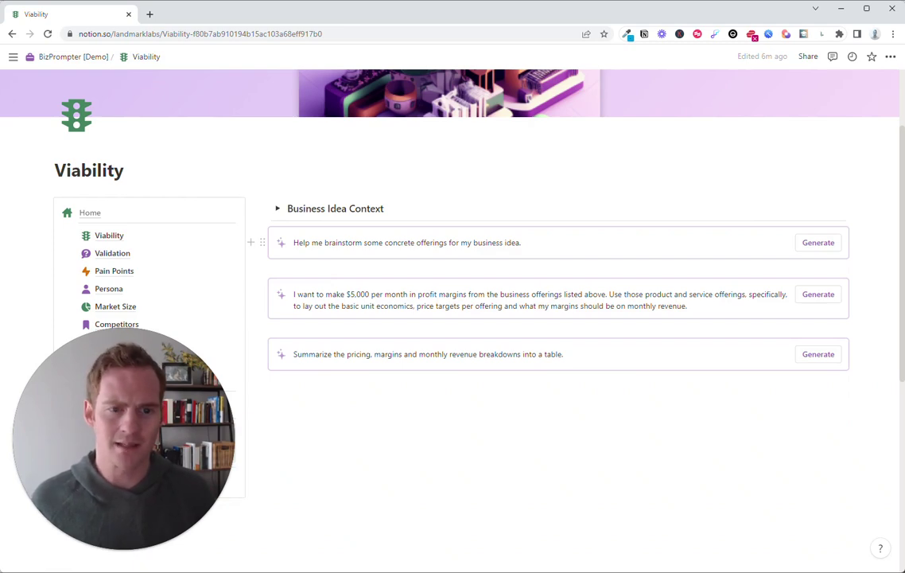
# Step: Generate the concrete business offerings and the unit economics breakdown for $5,000 per month in profit margins on the Viability page
pyautogui.click(818, 243)
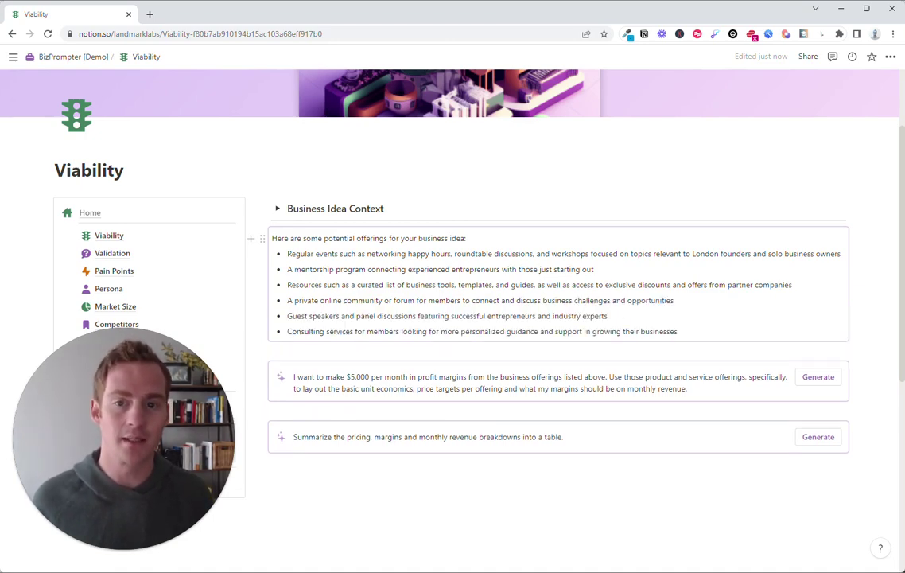
pyautogui.scroll(-1, 359, 220)
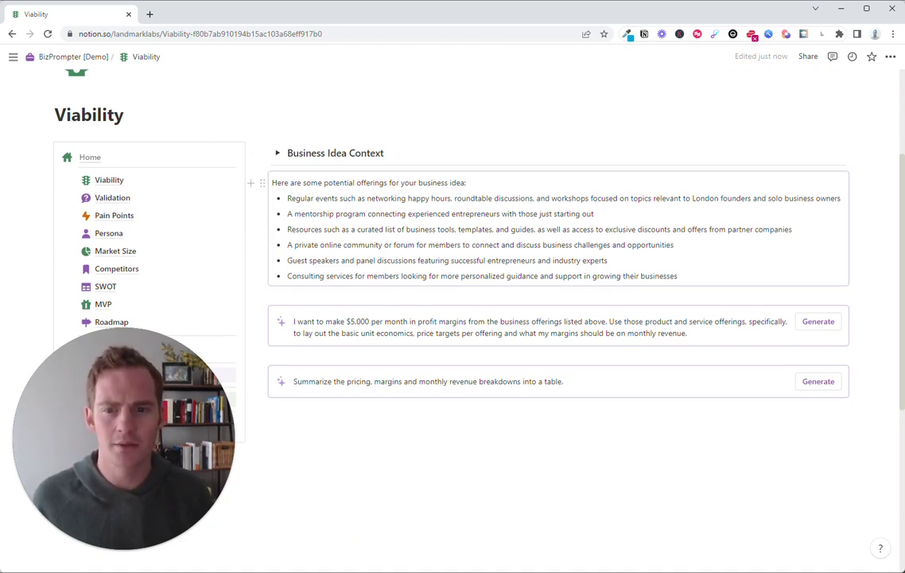
pyautogui.scroll(-1, 425, 252)
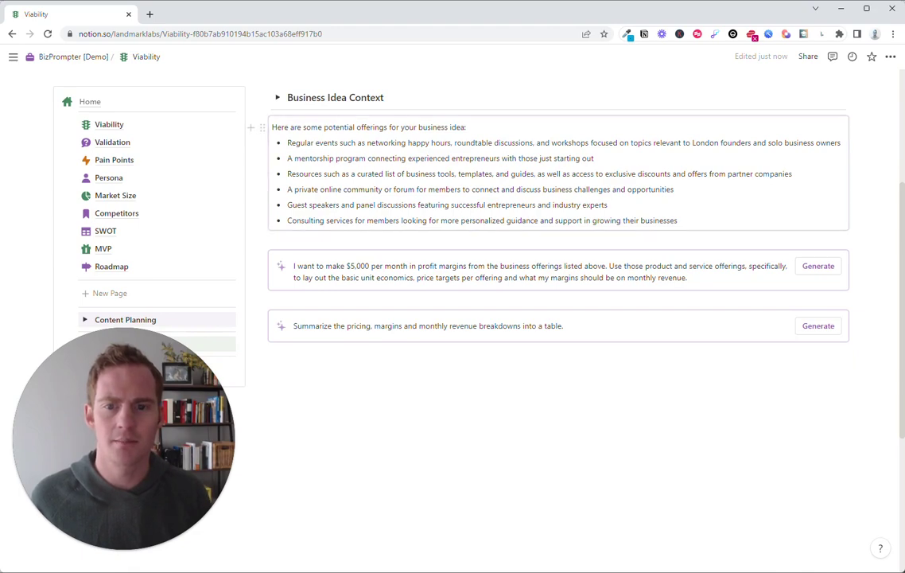
pyautogui.scroll(-1, 548, 222)
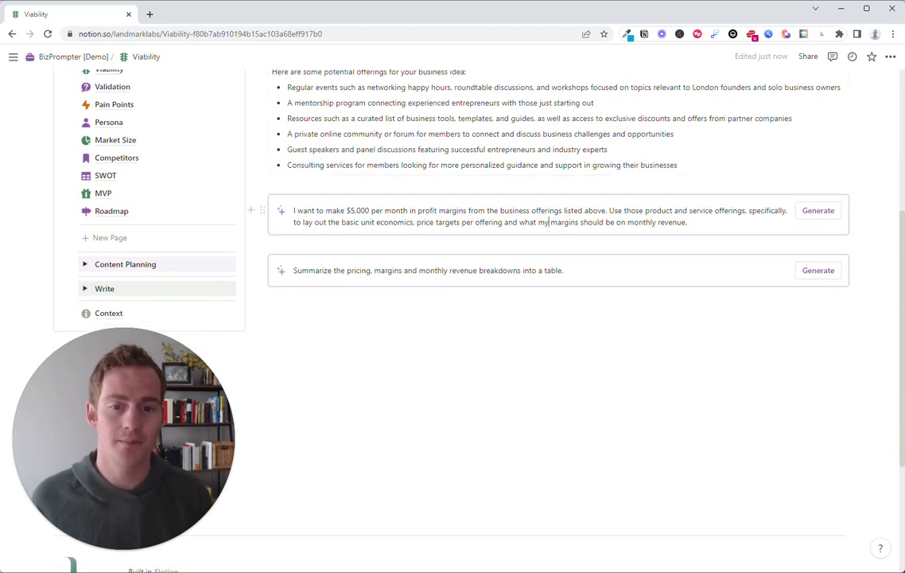
pyautogui.click(818, 210)
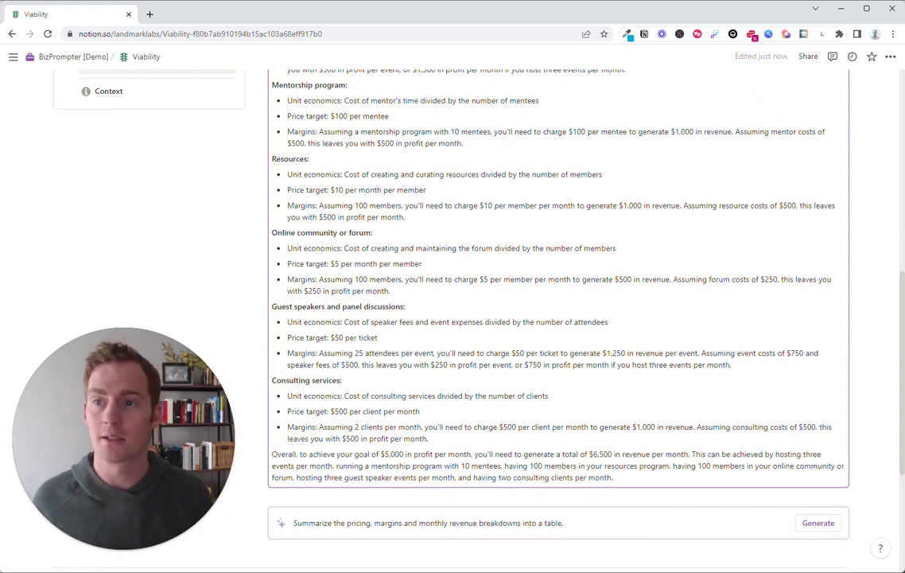
pyautogui.scroll(2, 557, 318)
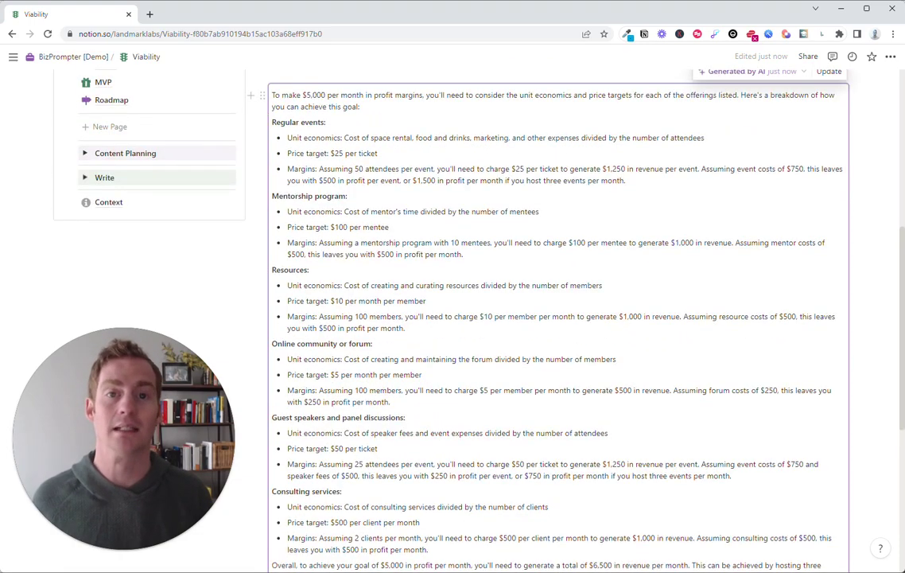
pyautogui.scroll(-4, 556, 318)
# Step: Go to the Validation page and briefly check its Business Idea Context
pyautogui.hotkey('alt', 'Left')
pyautogui.scroll(-3, 599, 219)
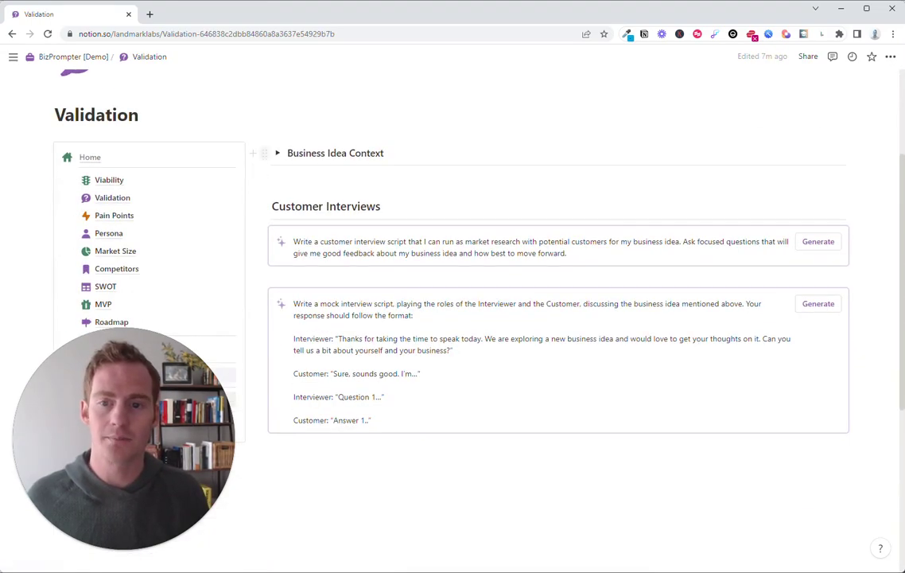
pyautogui.click(277, 154)
pyautogui.click(277, 154)
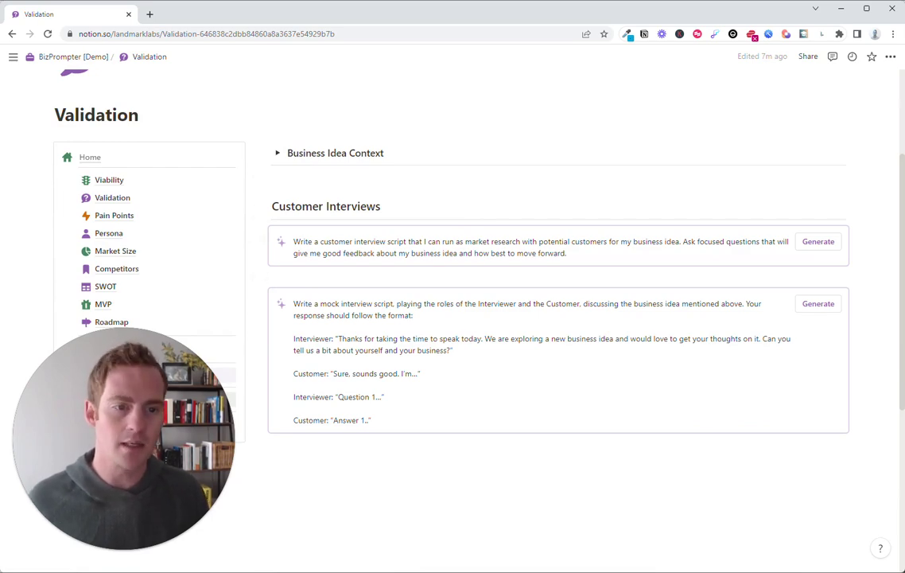
# Step: Generate the customer interview script under Customer Interviews and read through its questions down to the mock interview prompt
pyautogui.click(819, 241)
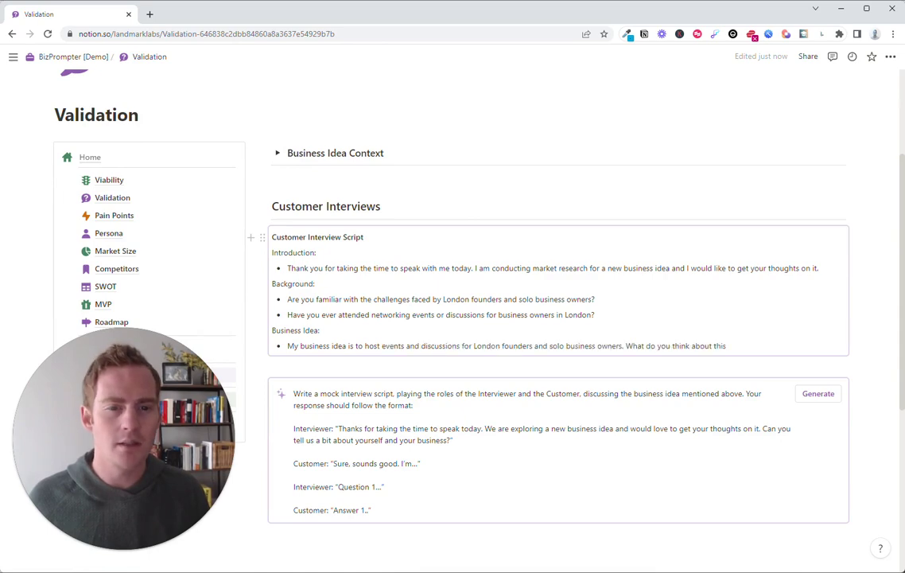
pyautogui.scroll(-3, 557, 318)
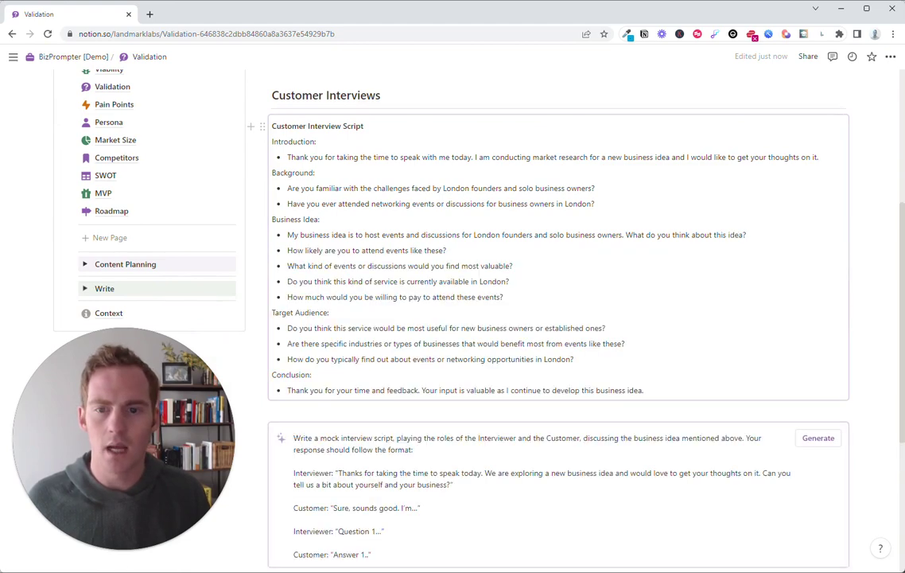
pyautogui.scroll(-1, 477, 318)
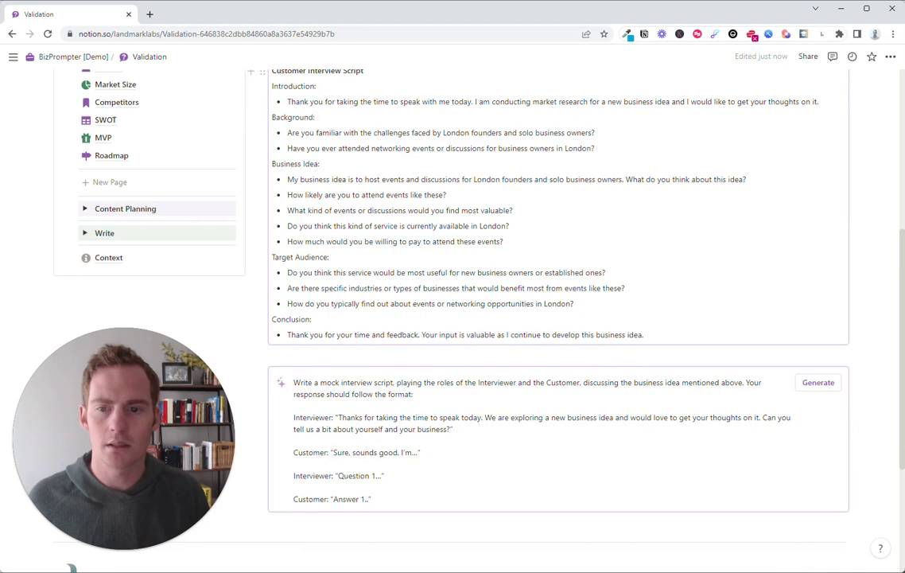
pyautogui.scroll(-1, 477, 318)
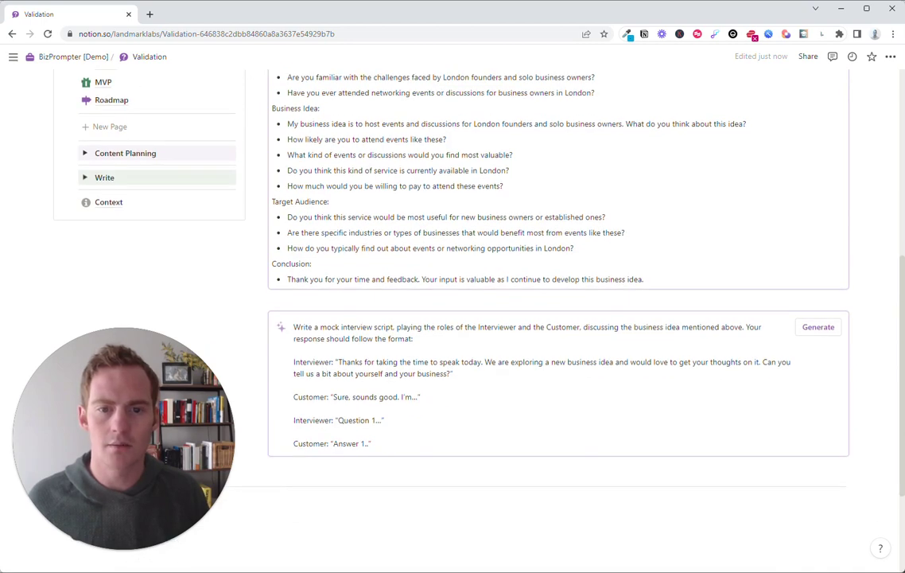
pyautogui.scroll(-2, 557, 279)
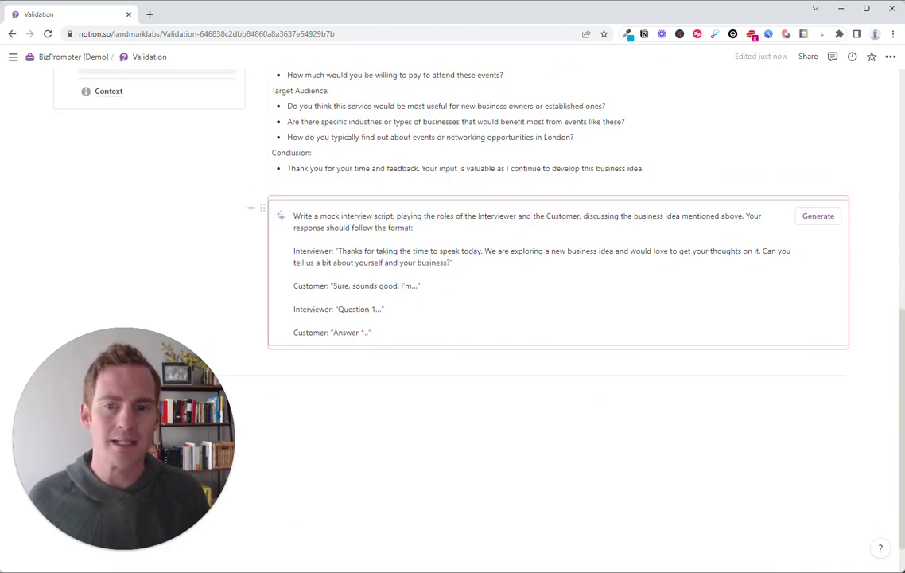
# Step: Generate the mock interview script between Interviewer and Customer on the Validation page and look over the result
pyautogui.click(811, 215)
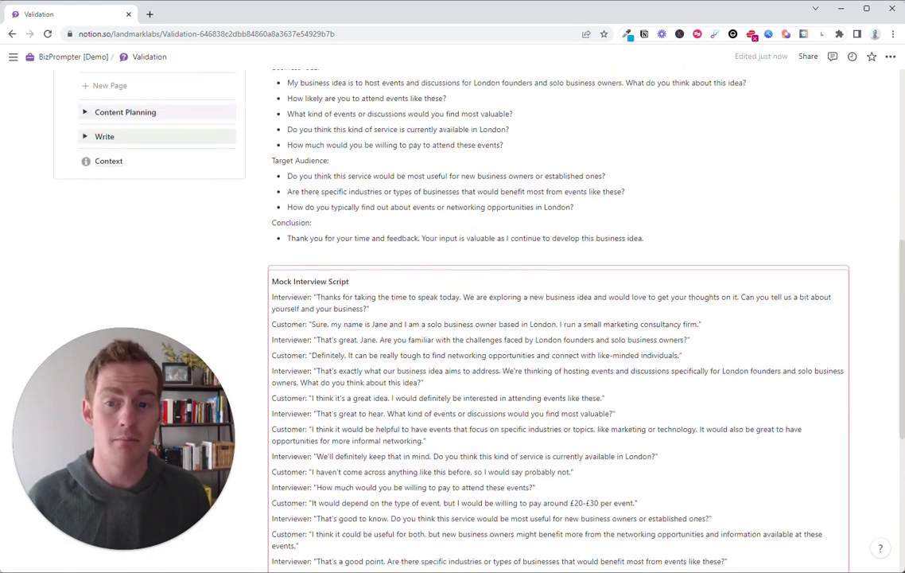
pyautogui.scroll(2, 557, 318)
pyautogui.scroll(2, 186, 218)
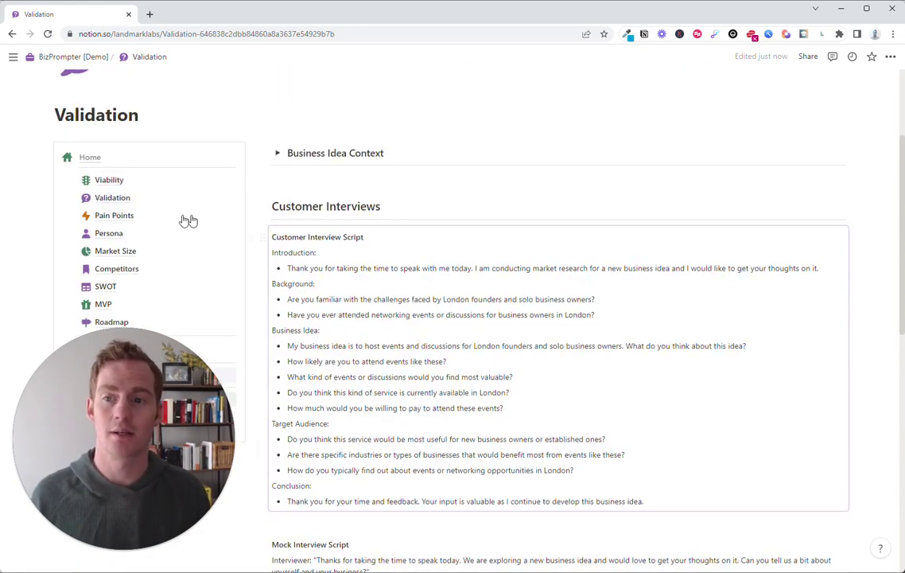
# Step: On the Pain Points page, check the Mock Interview Context, collapse it, and generate the list of pain points and customer needs
pyautogui.click(125, 226)
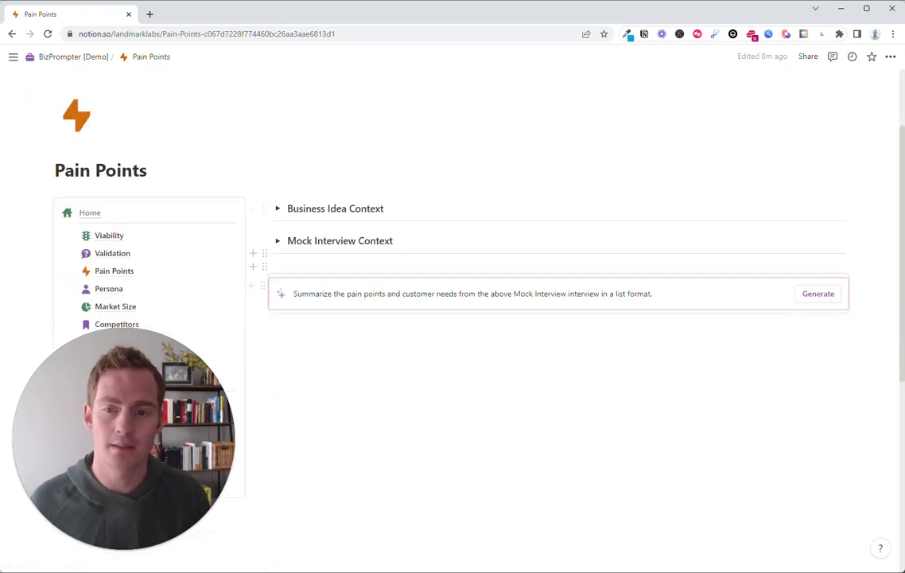
pyautogui.click(277, 240)
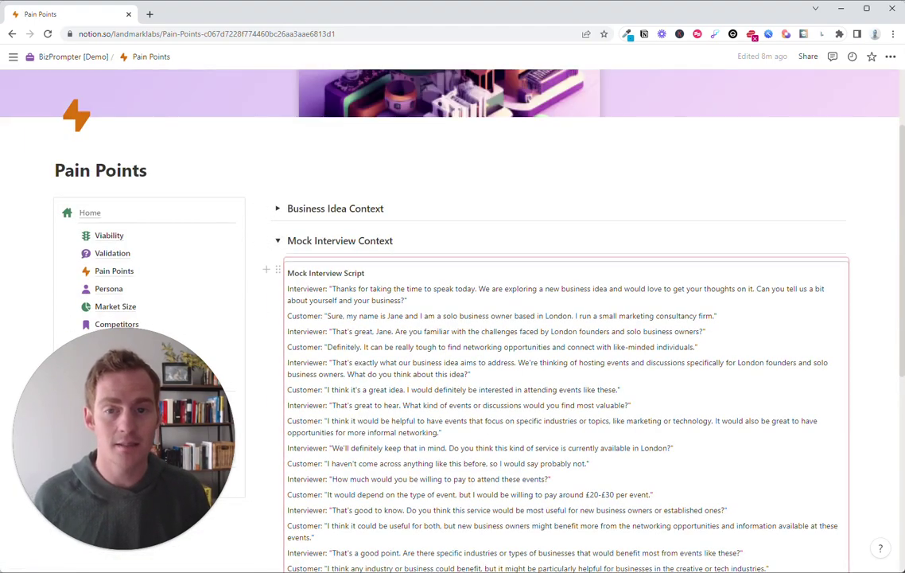
pyautogui.scroll(-1, 556, 358)
pyautogui.scroll(-1, 556, 358)
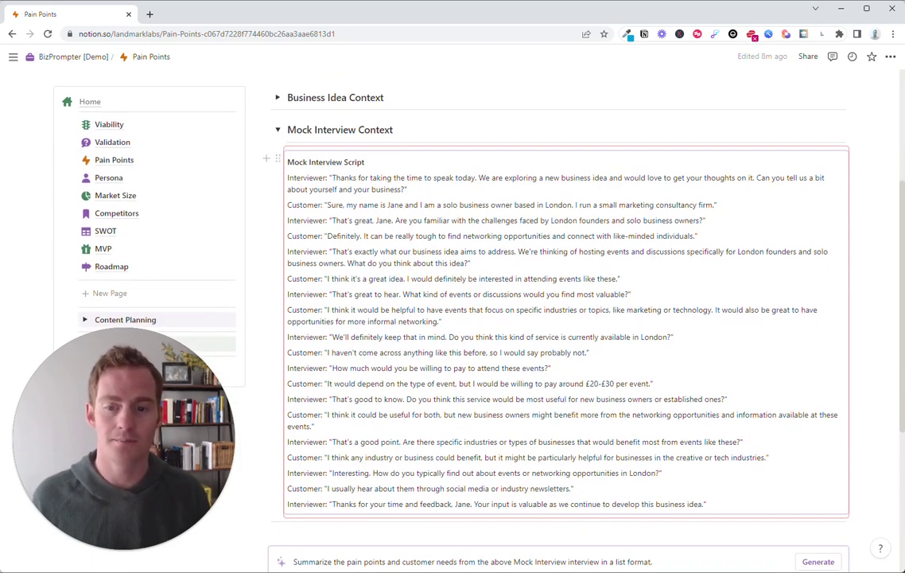
pyautogui.click(277, 130)
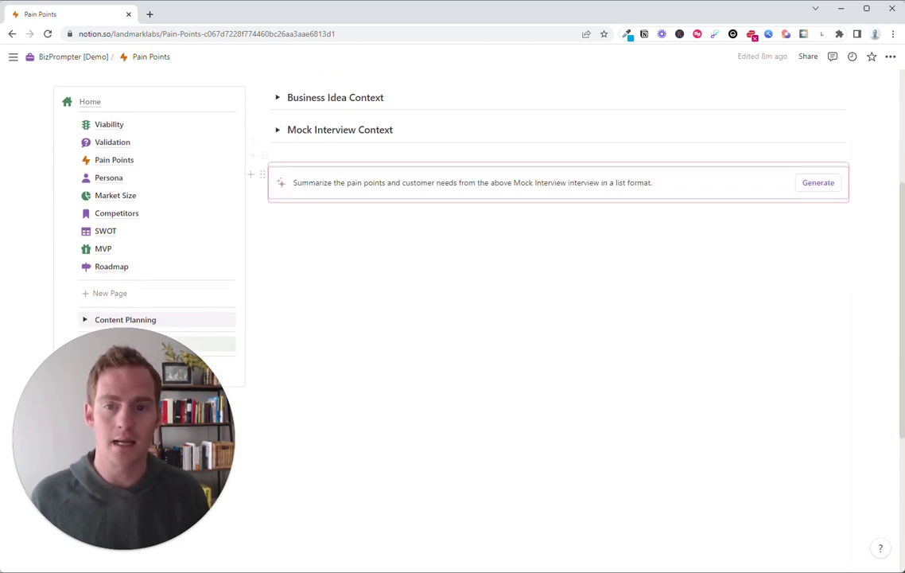
pyautogui.click(819, 184)
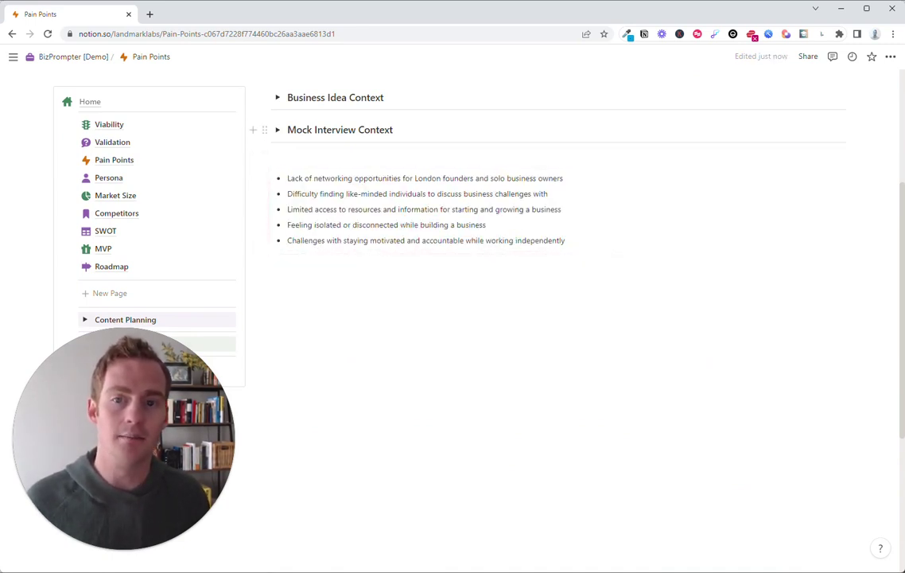
pyautogui.click(314, 172)
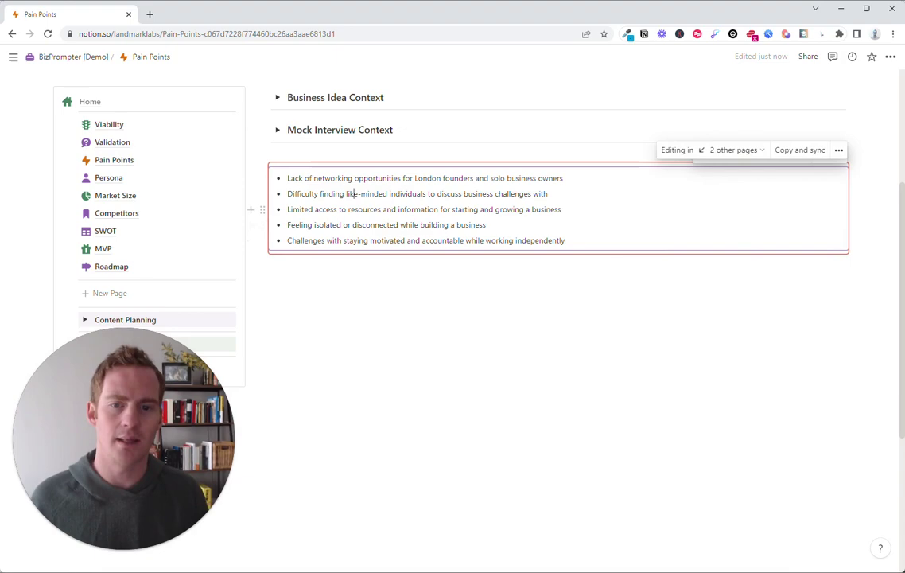
# Step: Open the Persona page, expand the Pain Points Context to check its contents, and collapse it again
pyautogui.click(109, 178)
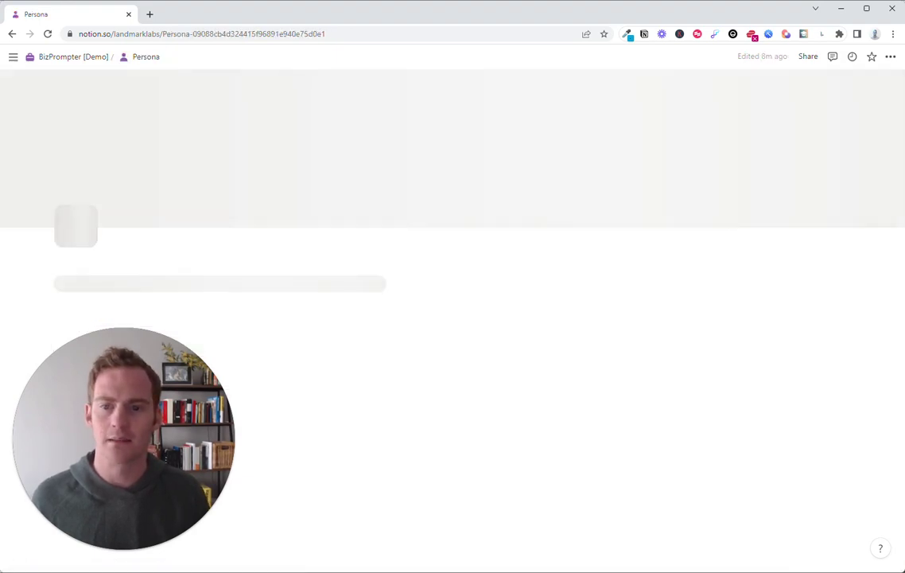
pyautogui.scroll(-1, 452, 318)
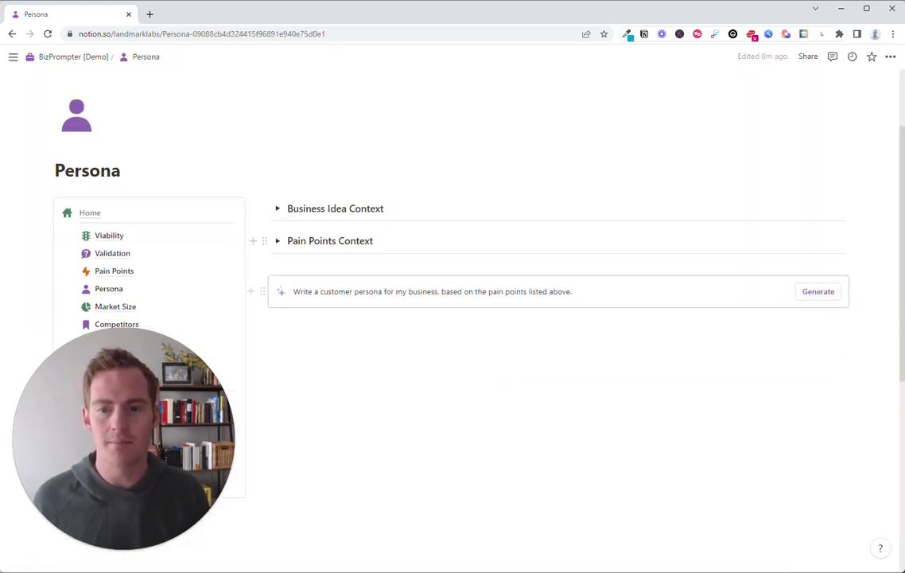
pyautogui.click(278, 241)
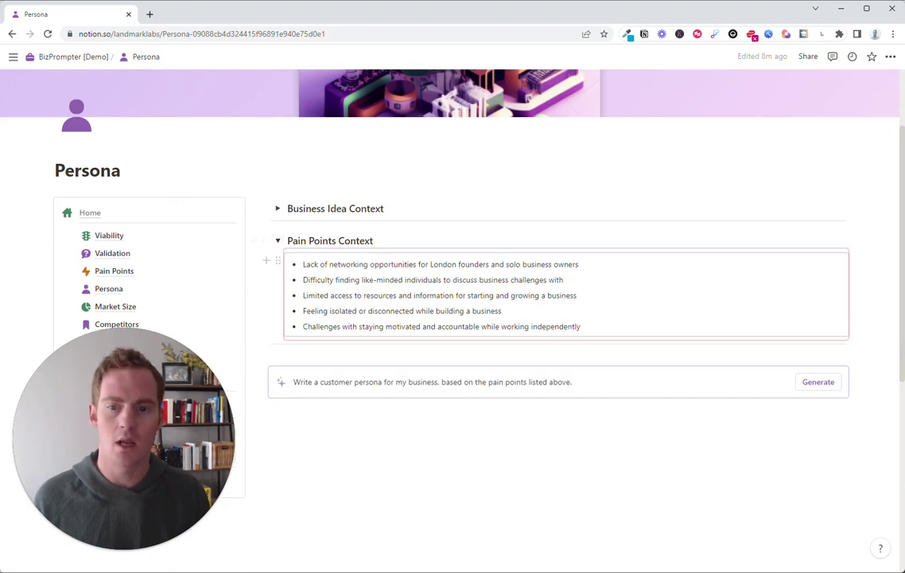
pyautogui.click(278, 240)
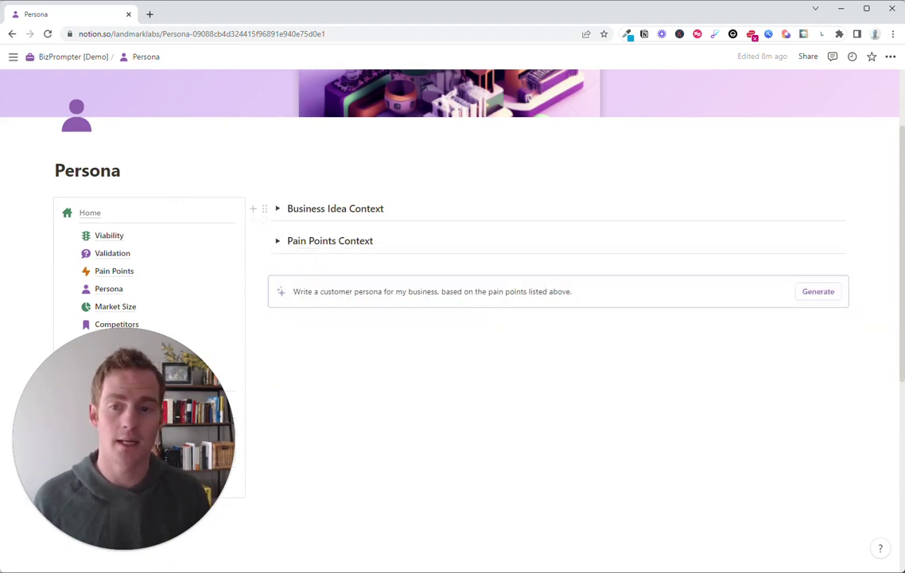
# Step: Try to generate the customer persona, expanding the Pain Points Context and adding and removing a line break in its list
pyautogui.click(811, 292)
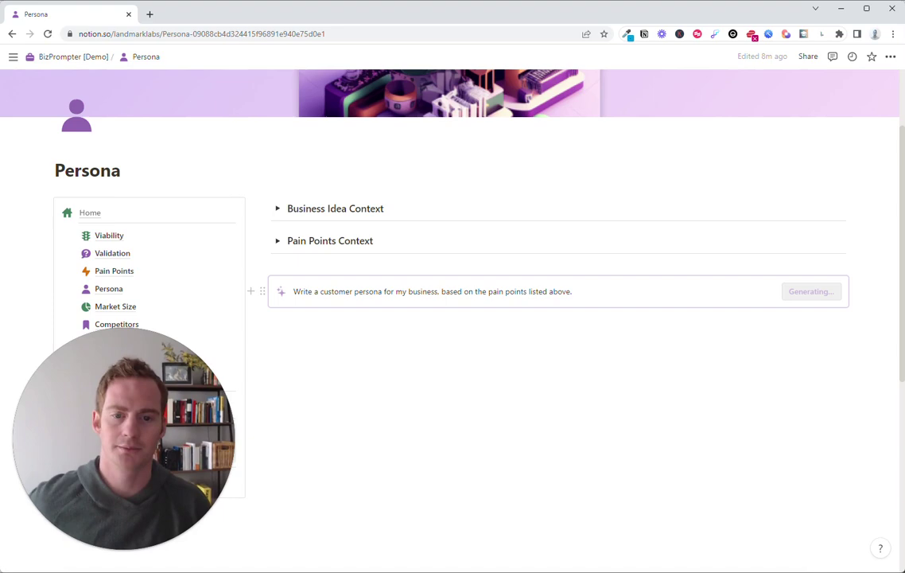
pyautogui.scroll(-2, 403, 251)
pyautogui.scroll(1, 402, 251)
pyautogui.click(278, 185)
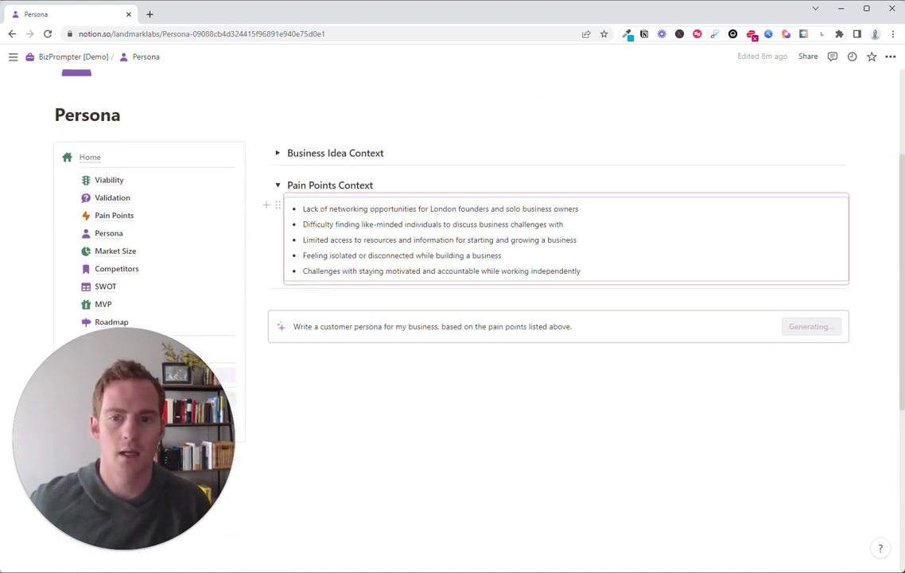
pyautogui.click(564, 224)
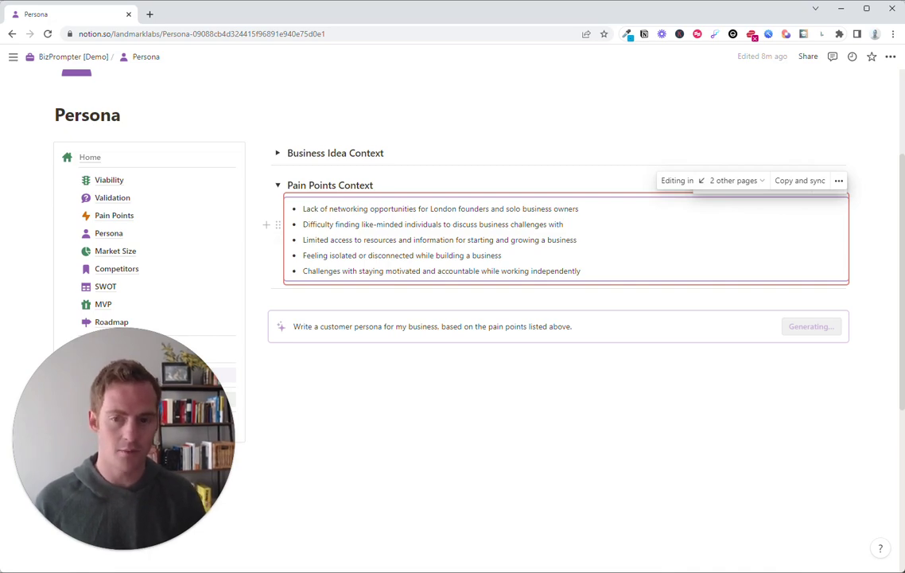
pyautogui.press('Return')
pyautogui.press('BackSpace')
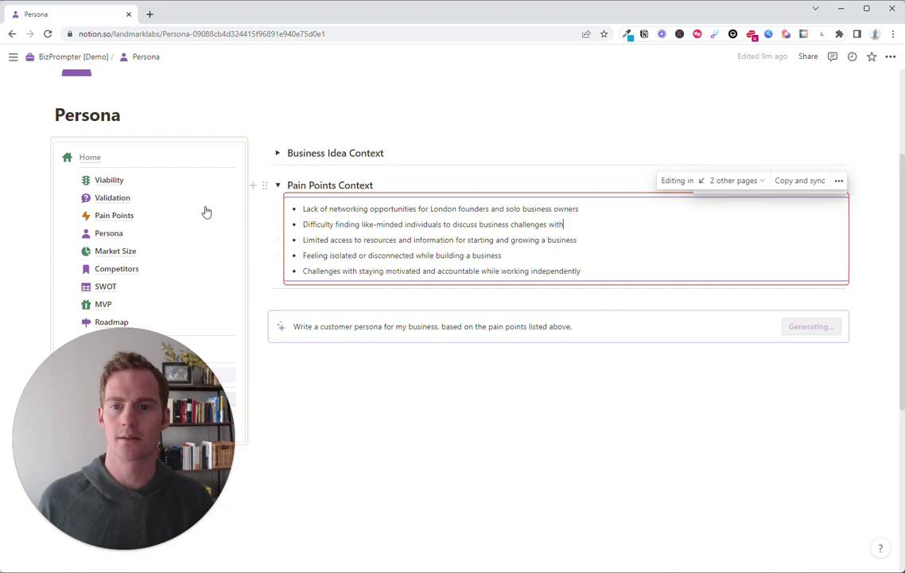
# Step: Go to the Context page and check the Mock Interview Context and Pain Points Context, collapsing each again
pyautogui.scroll(-2, 205, 211)
pyautogui.click(128, 258)
pyautogui.scroll(-6, 350, 300)
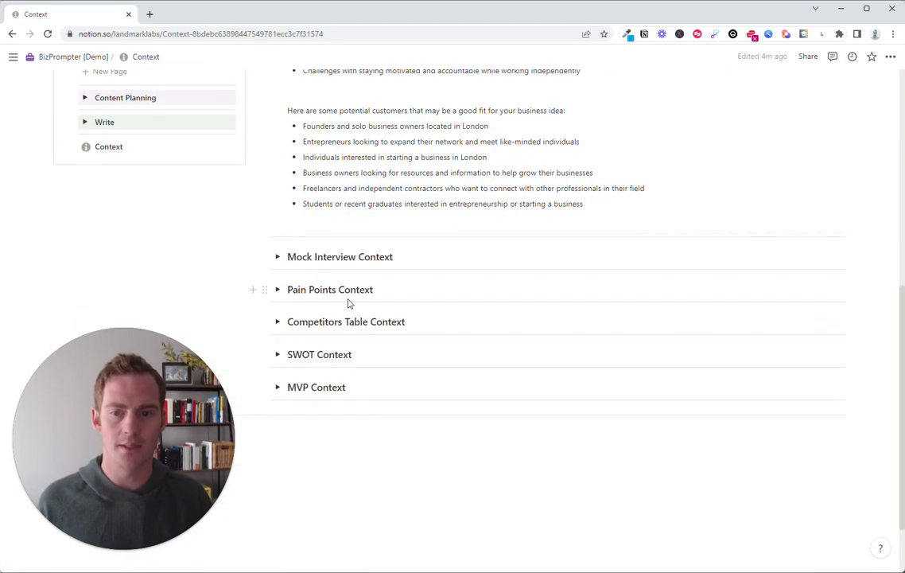
pyautogui.click(278, 257)
pyautogui.click(277, 257)
pyautogui.click(278, 289)
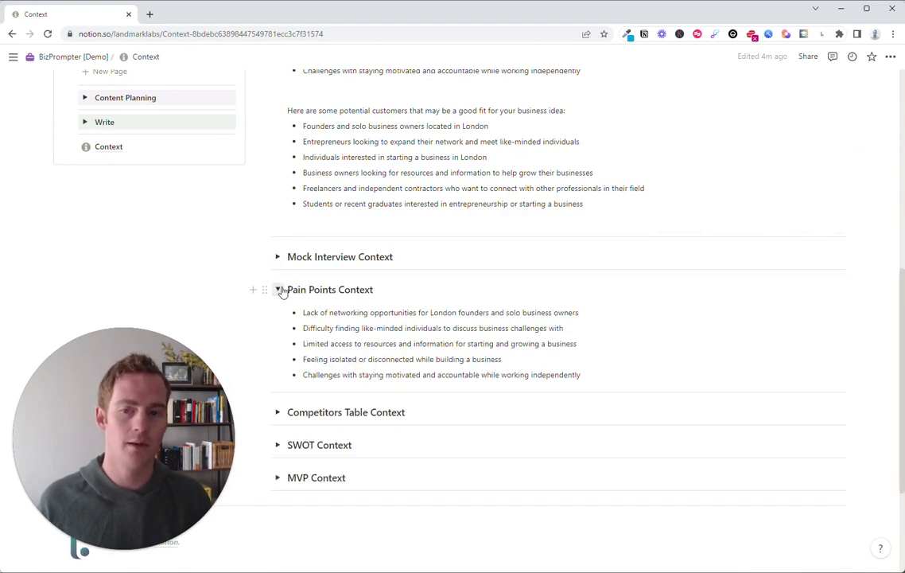
pyautogui.click(279, 289)
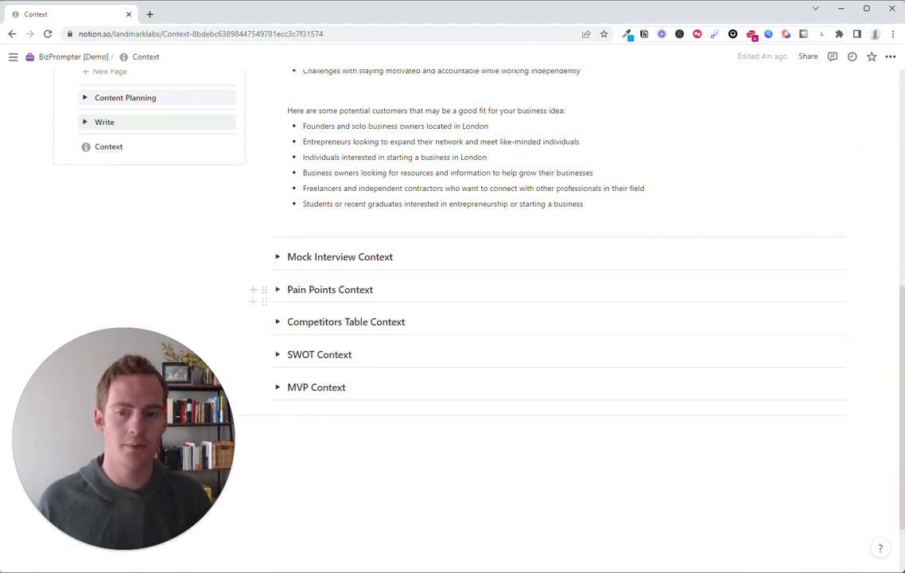
# Step: Revisit the Pain Points page and return to the customer persona prompt on the Persona page
pyautogui.scroll(3, 263, 290)
pyautogui.scroll(-1, 135, 196)
pyautogui.click(121, 116)
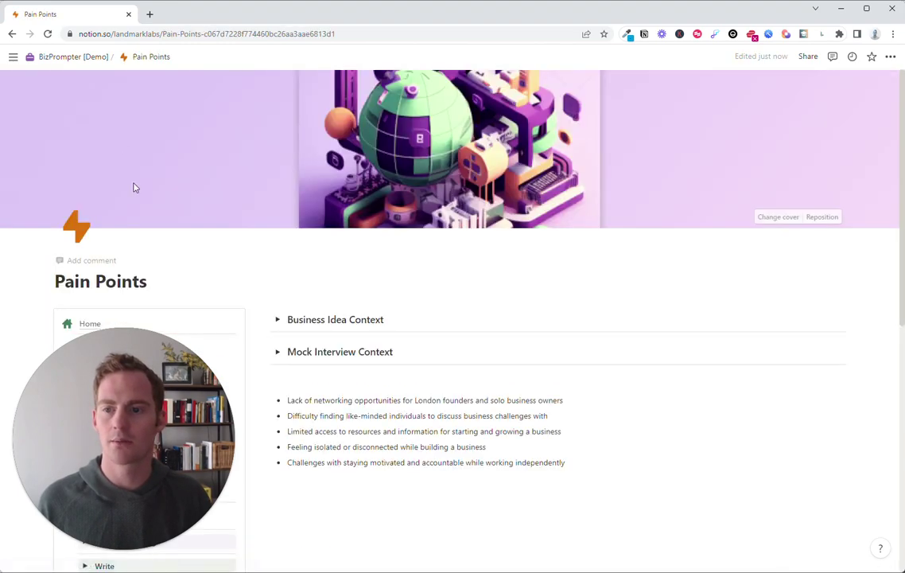
pyautogui.scroll(-4, 129, 179)
pyautogui.click(109, 123)
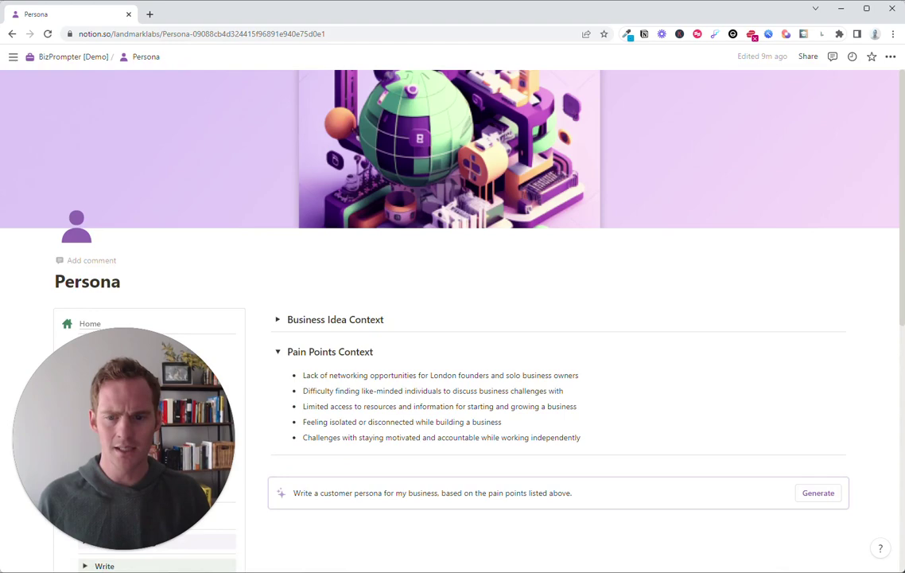
pyautogui.scroll(-3, 127, 199)
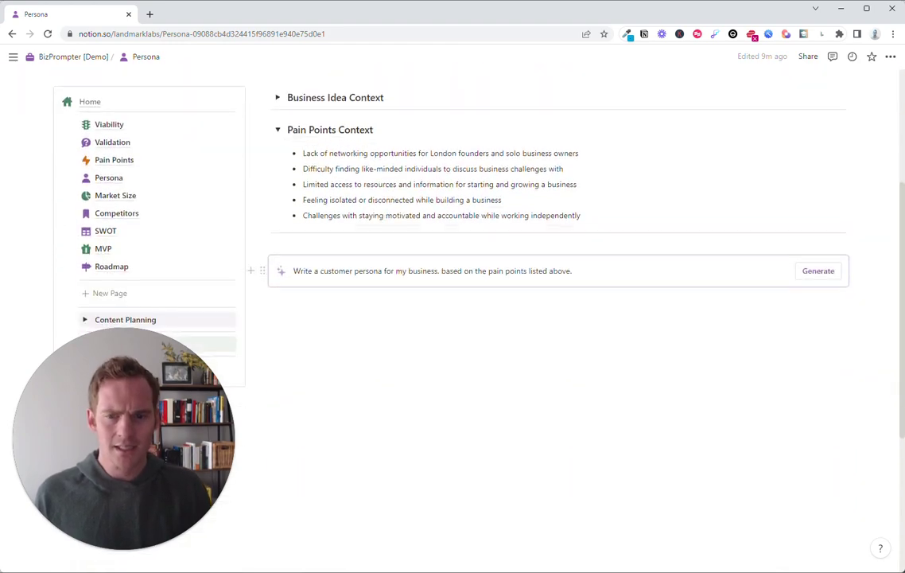
# Step: Generate the customer persona based on the pain points, collapse the Pain Points Context, and read through the persona
pyautogui.click(831, 275)
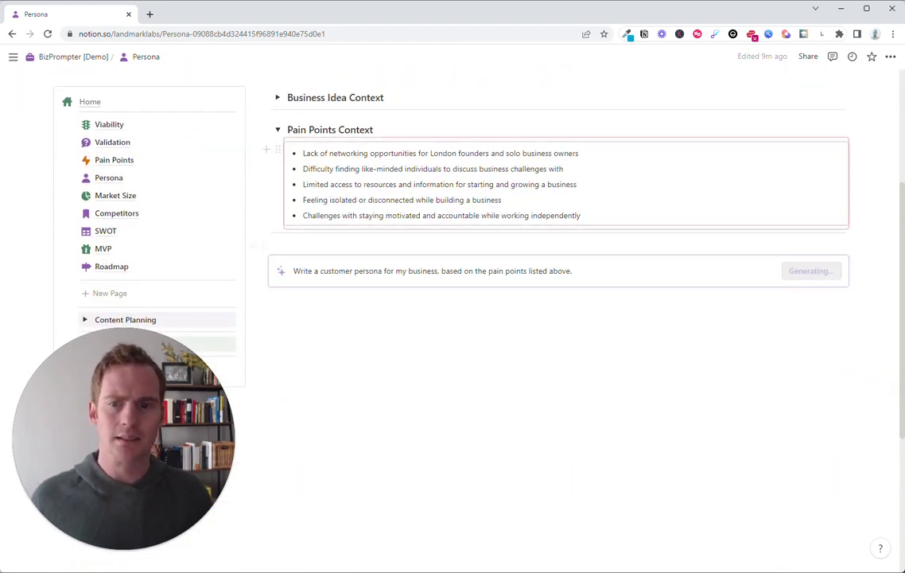
pyautogui.click(277, 130)
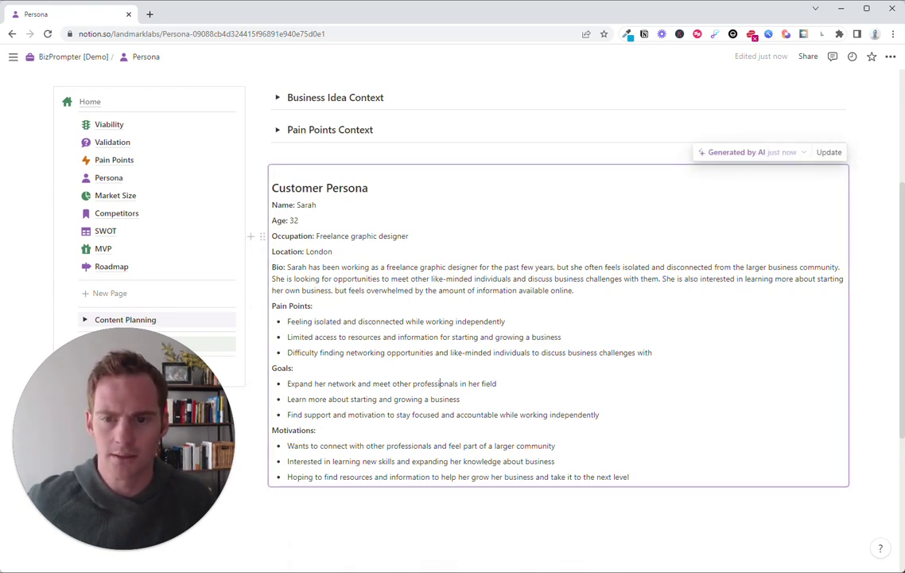
pyautogui.scroll(-1, 330, 235)
pyautogui.scroll(1, 330, 235)
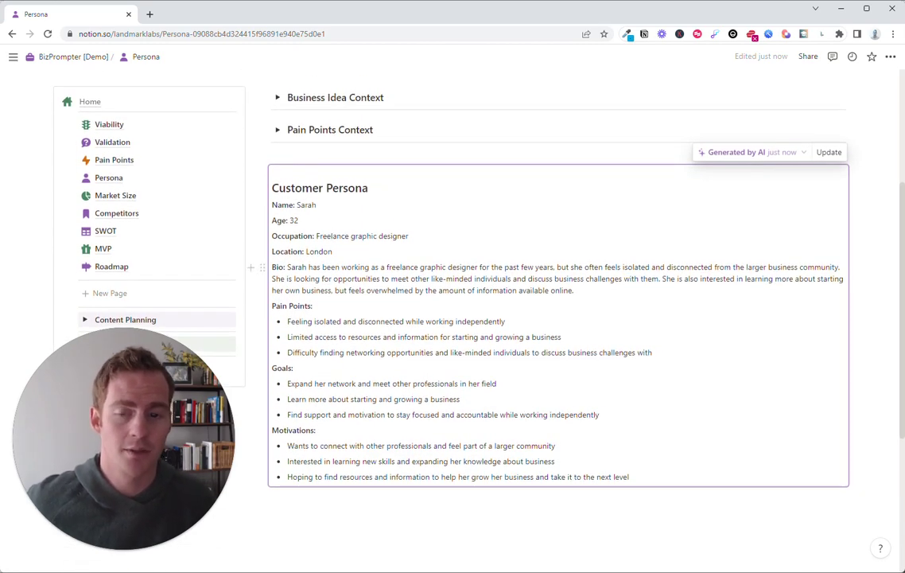
pyautogui.click(331, 235)
pyautogui.scroll(-1, 556, 318)
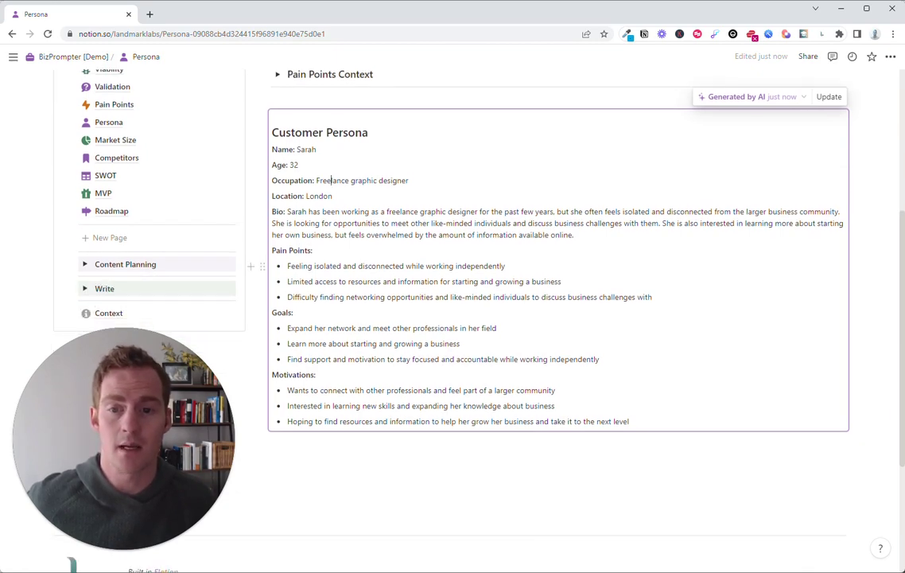
# Step: On the Market Size page, generate the market overview with real statistics, review it, and generate its summary table
pyautogui.click(129, 143)
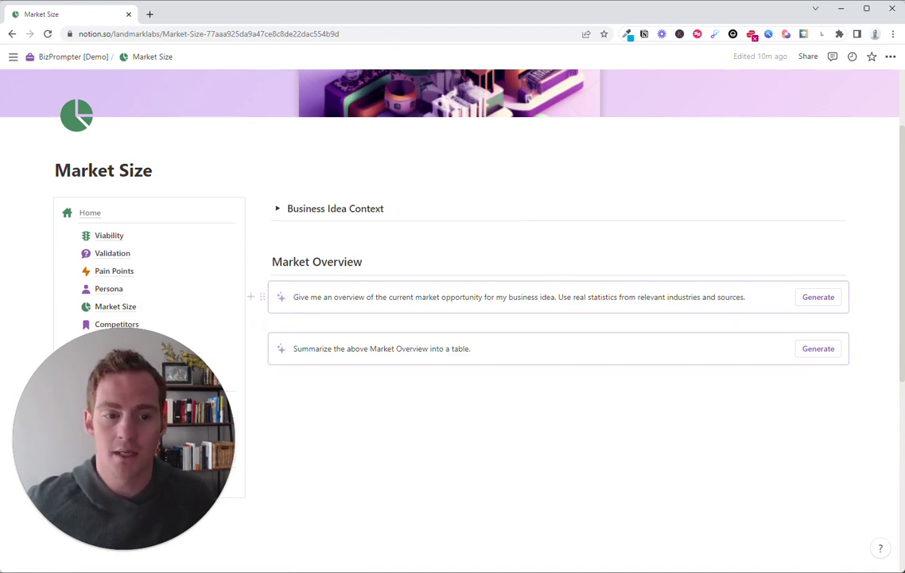
pyautogui.click(799, 295)
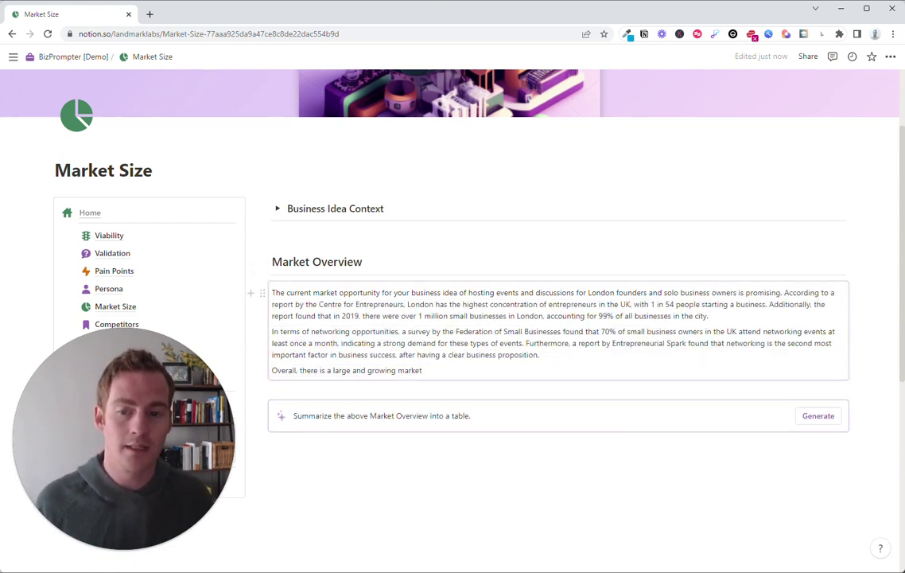
pyautogui.scroll(-1, 402, 251)
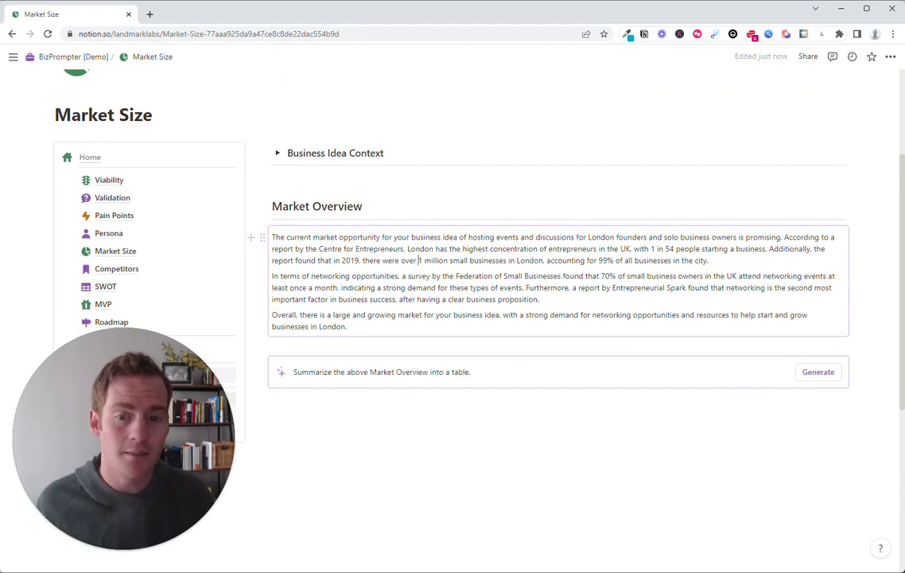
pyautogui.moveTo(418, 260); pyautogui.dragTo(468, 260)
pyautogui.click(467, 260)
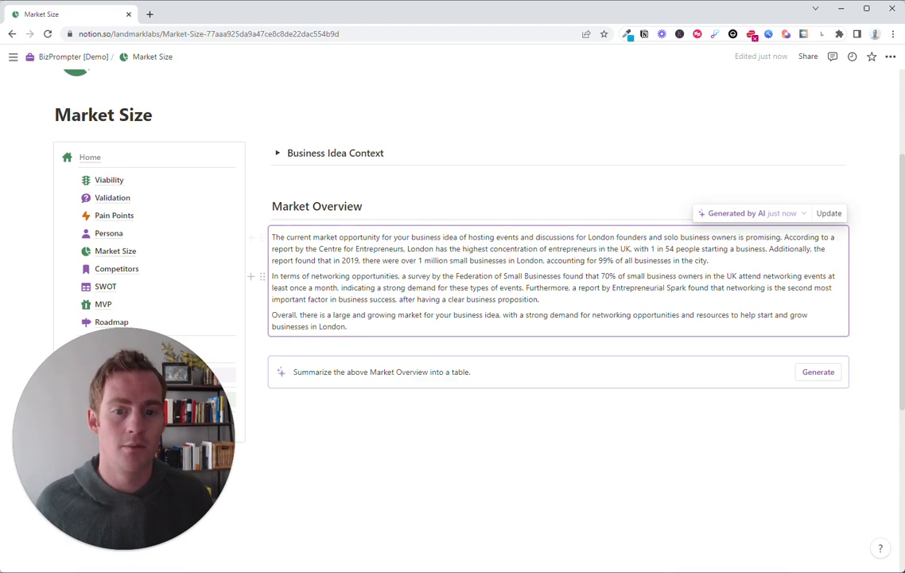
pyautogui.scroll(-1, 477, 318)
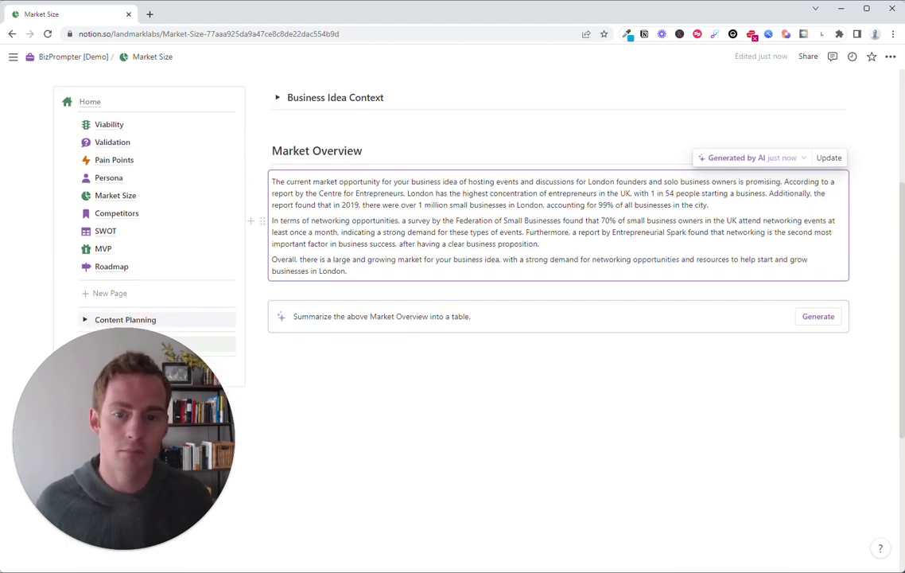
pyautogui.scroll(-1, 477, 318)
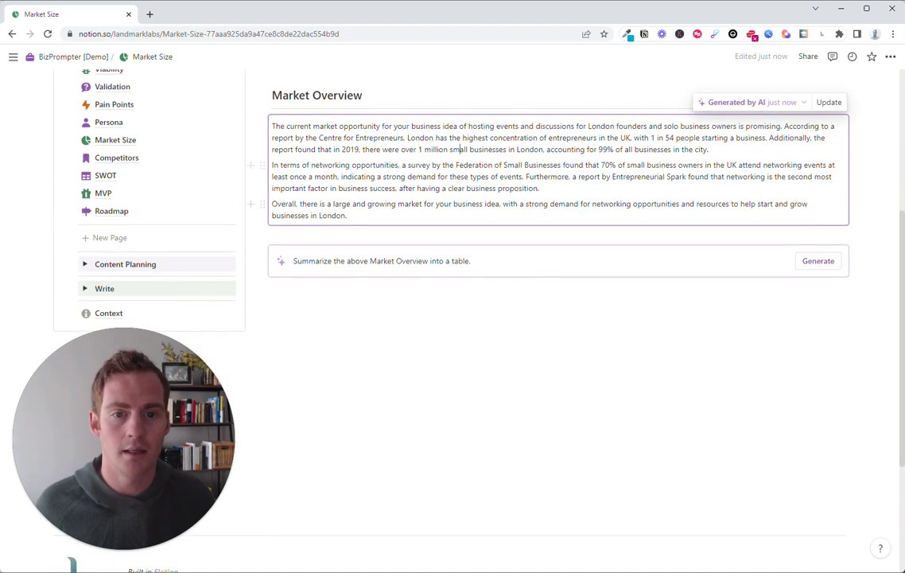
pyautogui.click(824, 263)
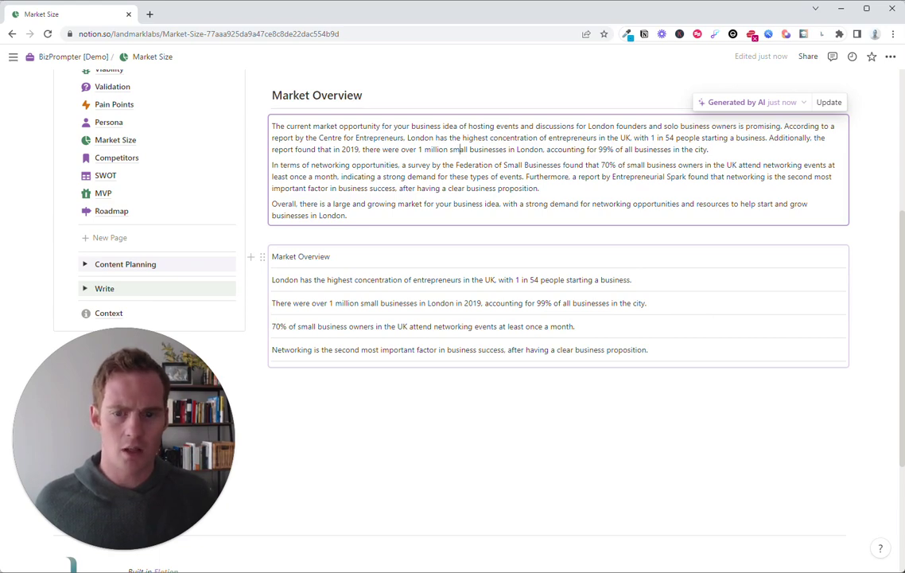
pyautogui.scroll(1, 461, 204)
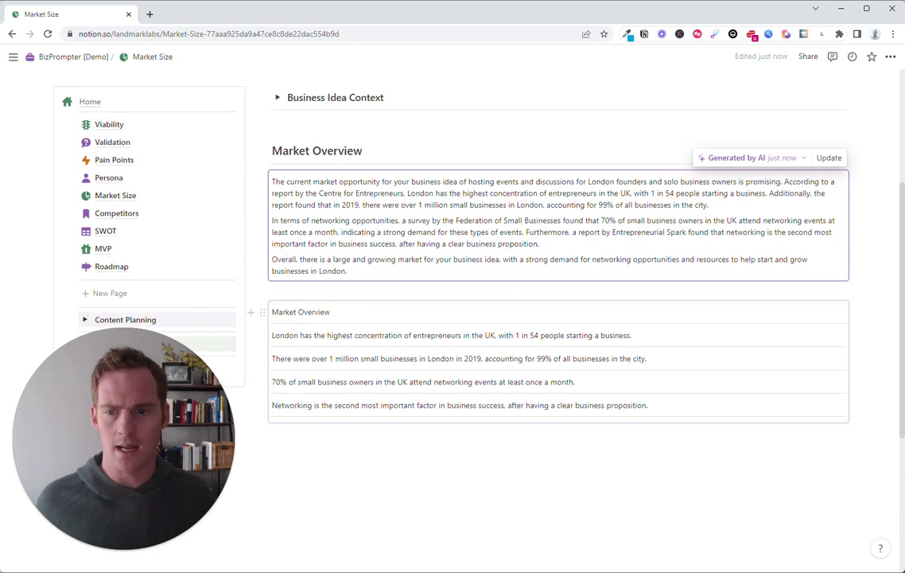
# Step: On the Competitors page, generate the table of 10 real competitors and look through its prices, strengths, weaknesses, sizes and URLs
pyautogui.scroll(1, 461, 222)
pyautogui.click(129, 272)
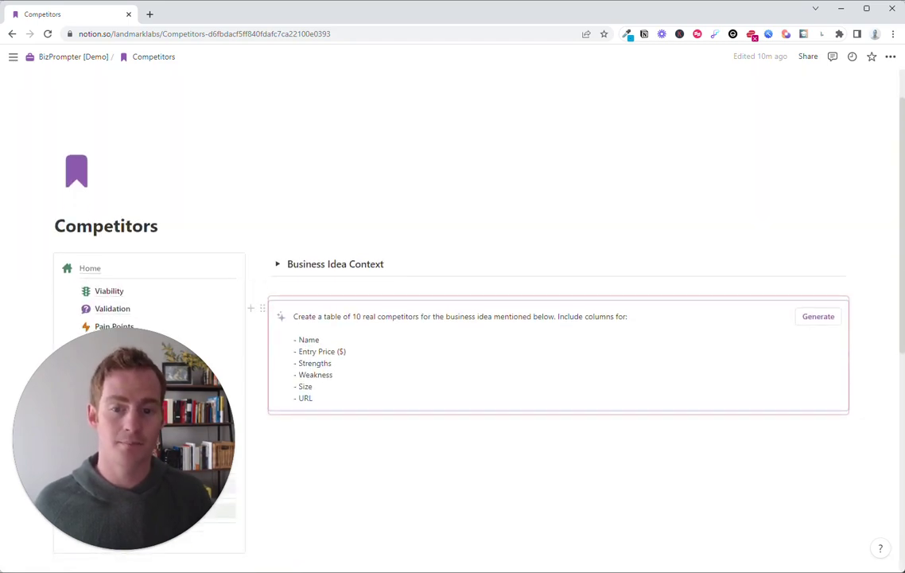
pyautogui.click(831, 316)
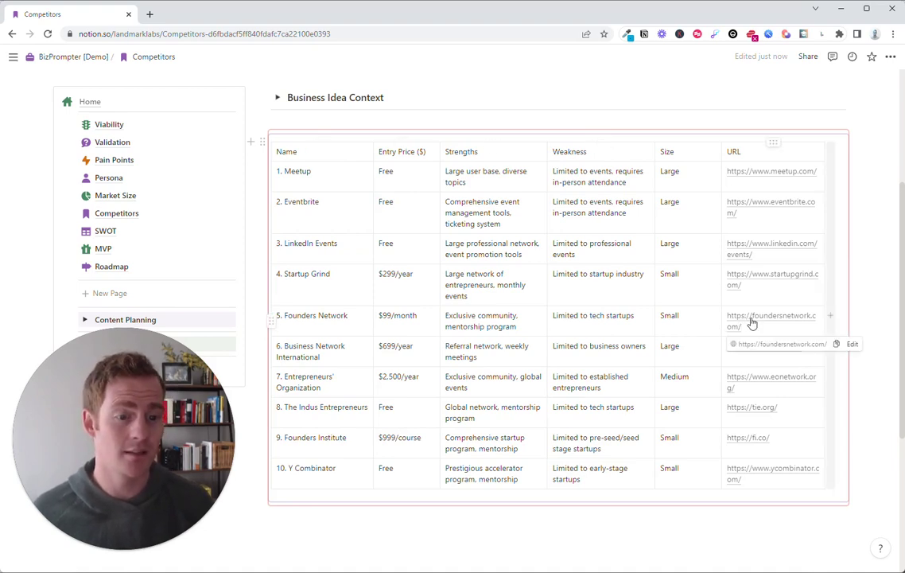
pyautogui.scroll(-2, 751, 322)
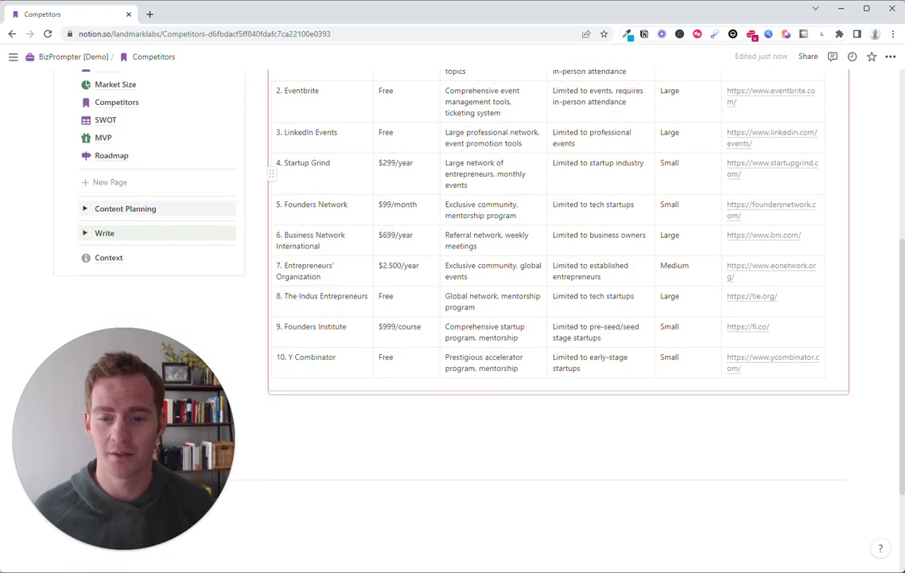
pyautogui.scroll(3, 557, 318)
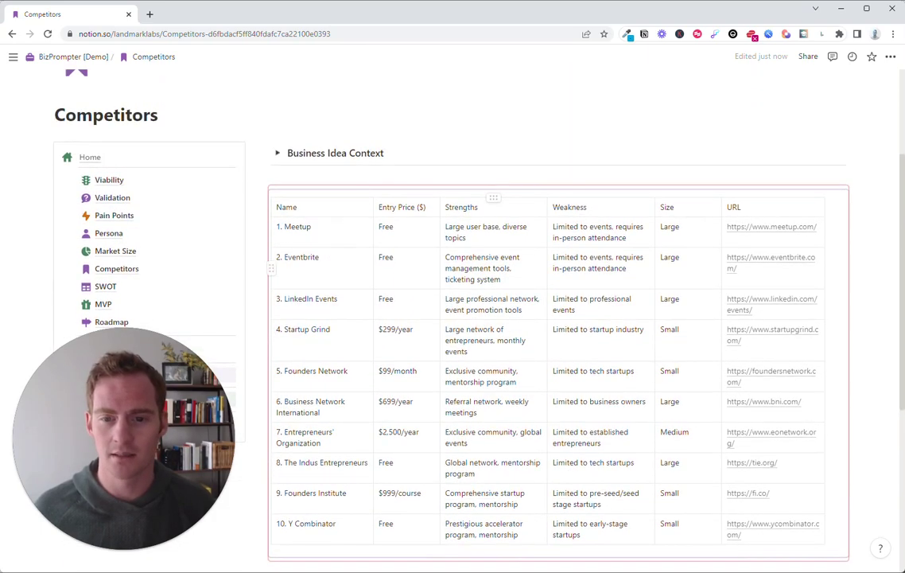
pyautogui.scroll(-2, 557, 318)
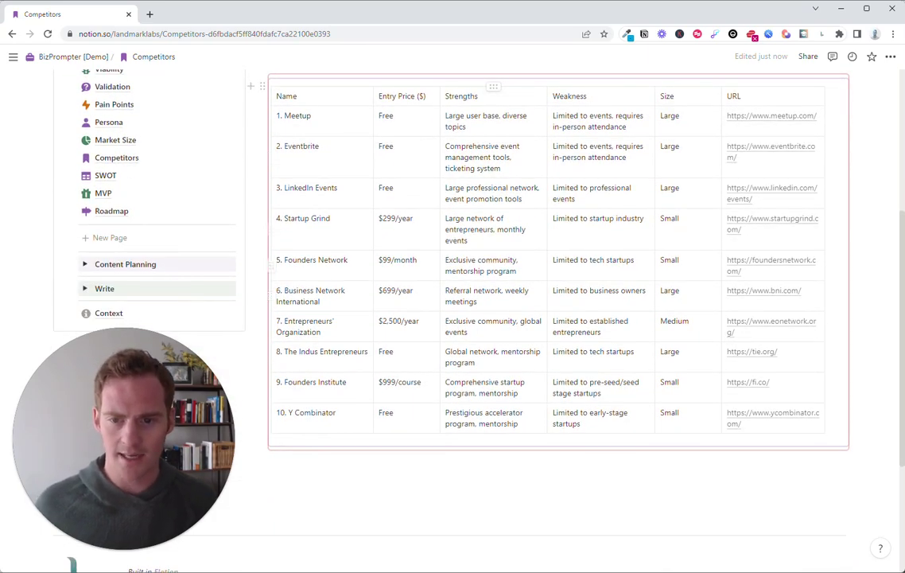
pyautogui.scroll(1, 557, 318)
pyautogui.scroll(1, 159, 199)
pyautogui.scroll(-2, 159, 199)
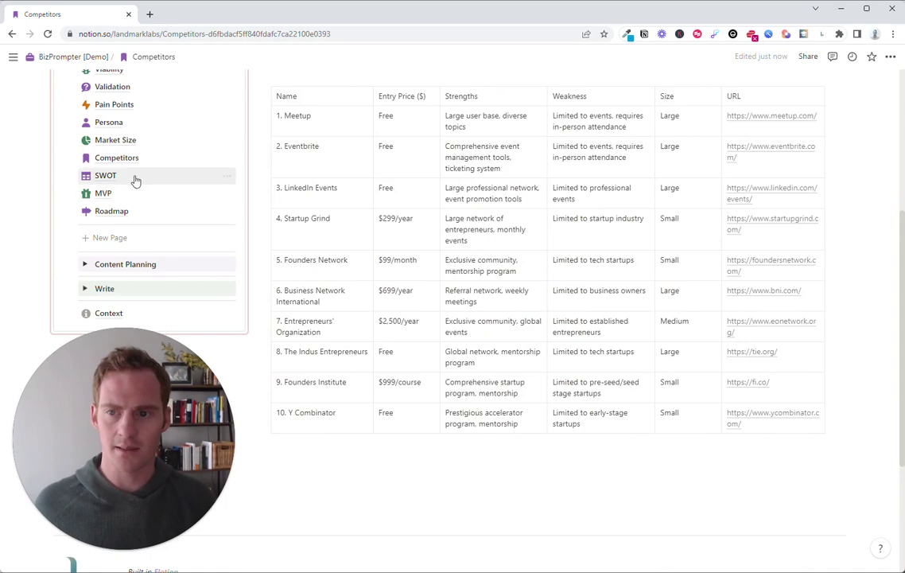
# Step: Go to the SWOT page, check the Competitors Table Context, and generate the SWOT analysis of the current market
pyautogui.click(136, 176)
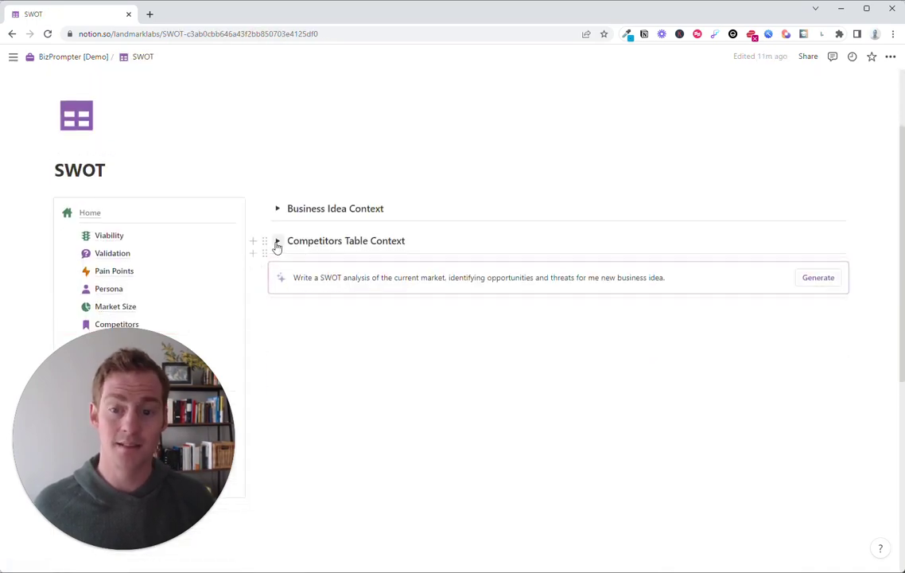
pyautogui.click(278, 242)
pyautogui.click(277, 242)
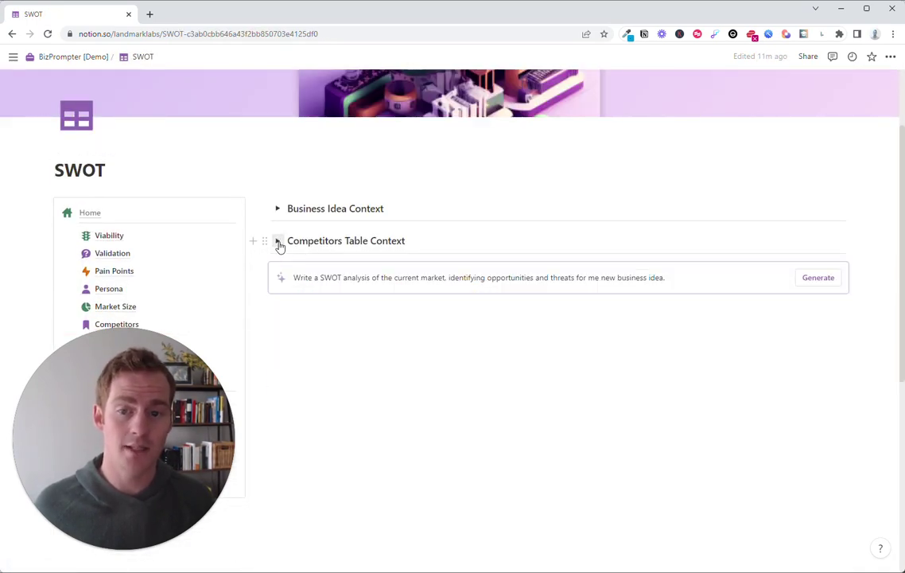
pyautogui.click(805, 284)
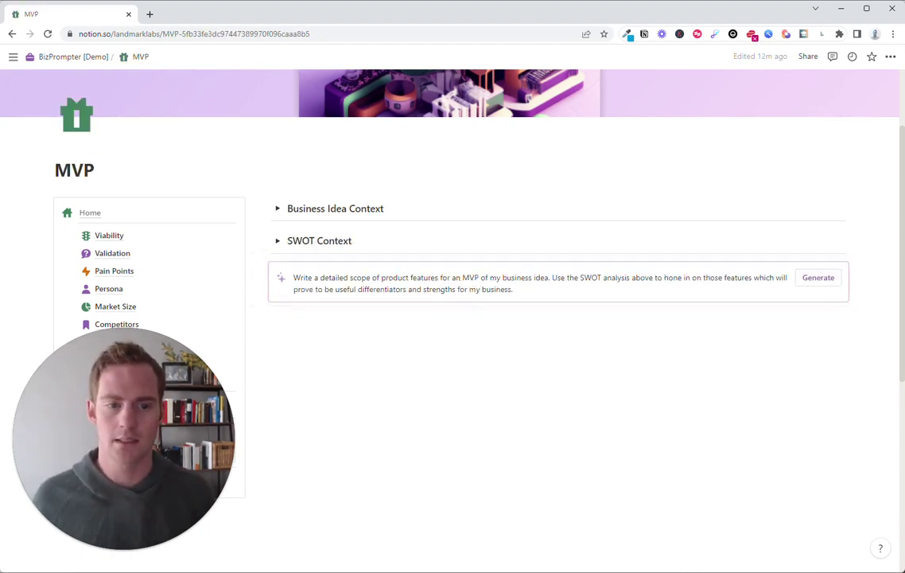
# Step: On the MVP page, generate the scope of product features, check the SWOT Context, and review the generated features and their prompt
pyautogui.click(829, 284)
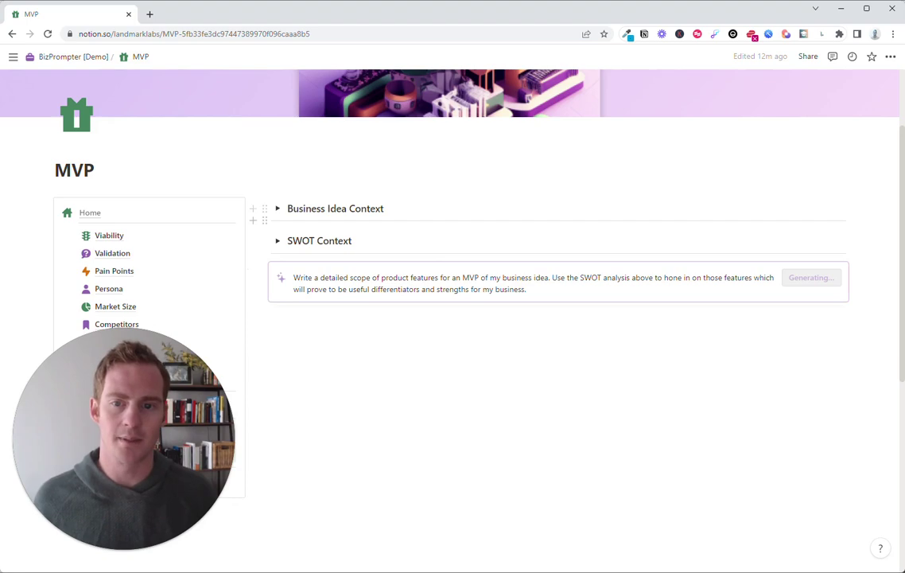
pyautogui.click(279, 241)
pyautogui.click(278, 241)
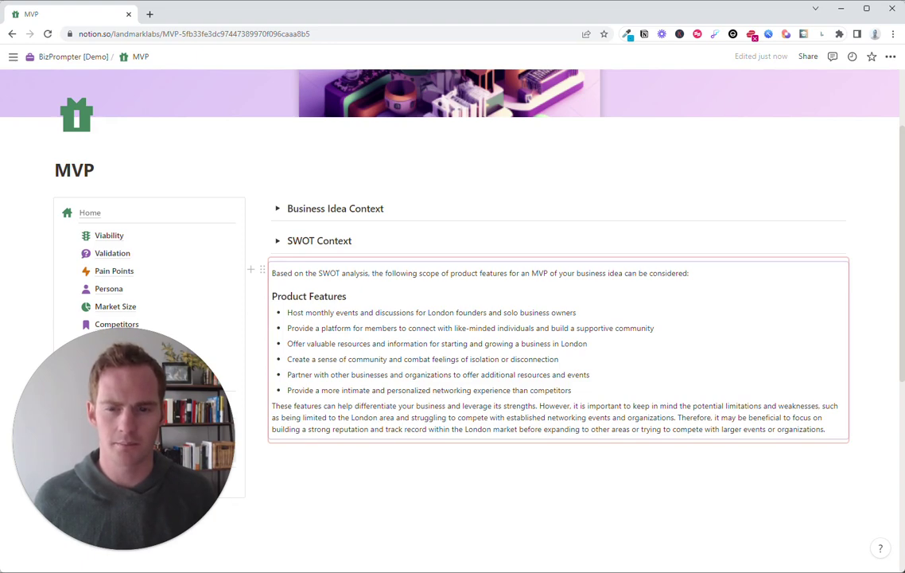
pyautogui.scroll(-1, 557, 318)
pyautogui.scroll(-1, 556, 318)
pyautogui.scroll(-1, 557, 318)
pyautogui.scroll(1, 712, 152)
pyautogui.click(712, 152)
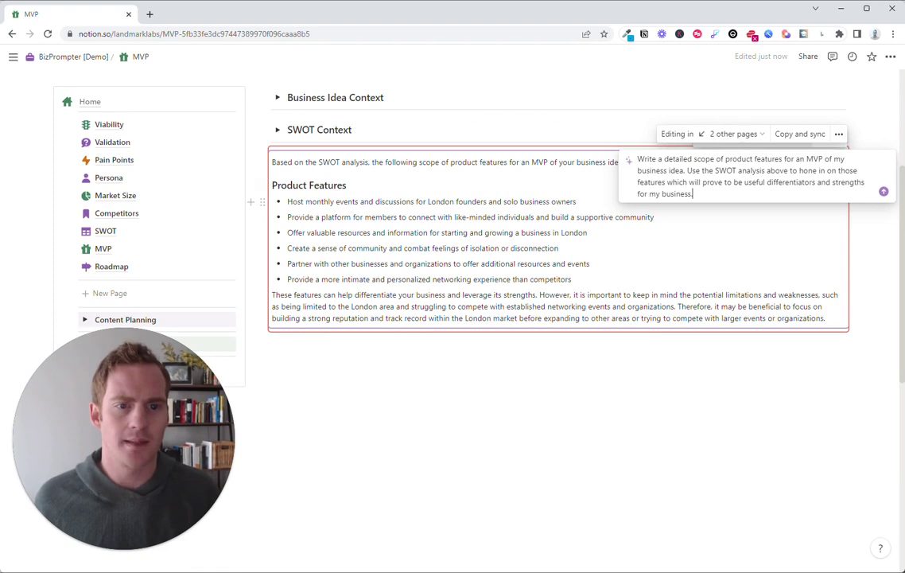
pyautogui.press('Escape')
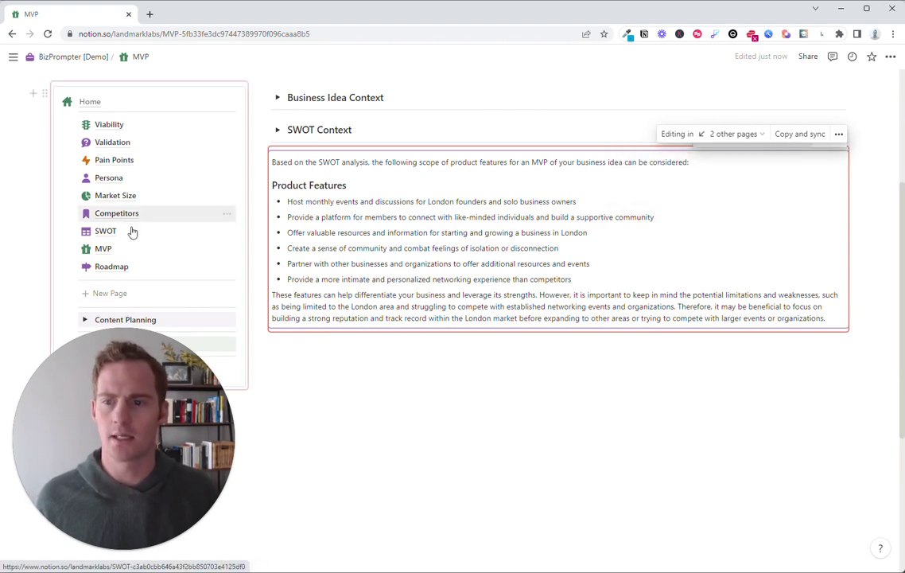
# Step: Go to the Roadmap page and generate the MVP roadmap starting April 15th, 2023 and taking no longer than 2 months
pyautogui.click(119, 267)
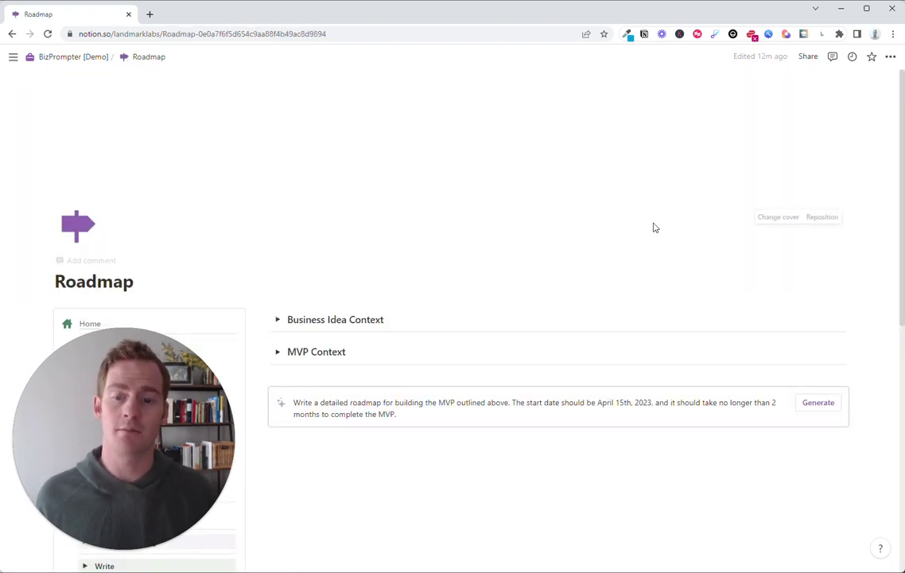
pyautogui.scroll(-2, 654, 228)
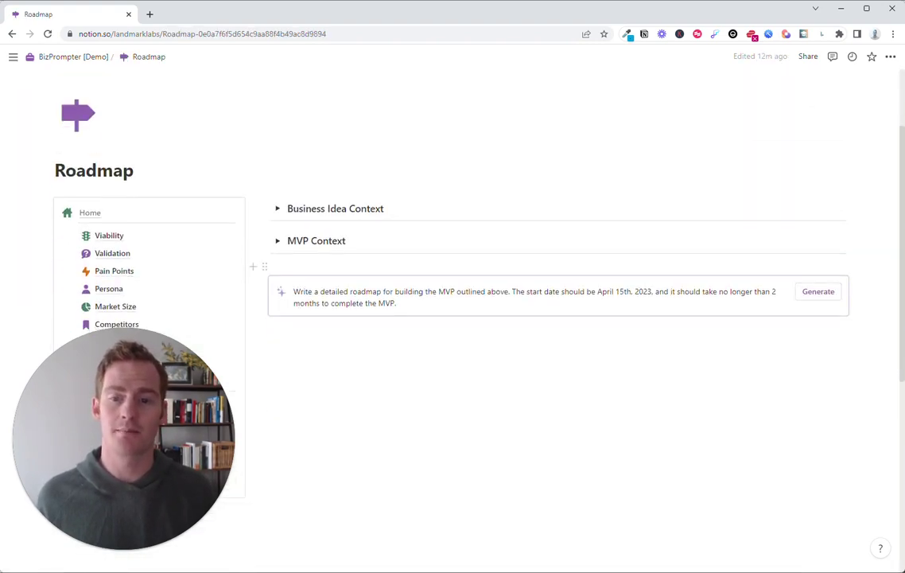
pyautogui.click(826, 296)
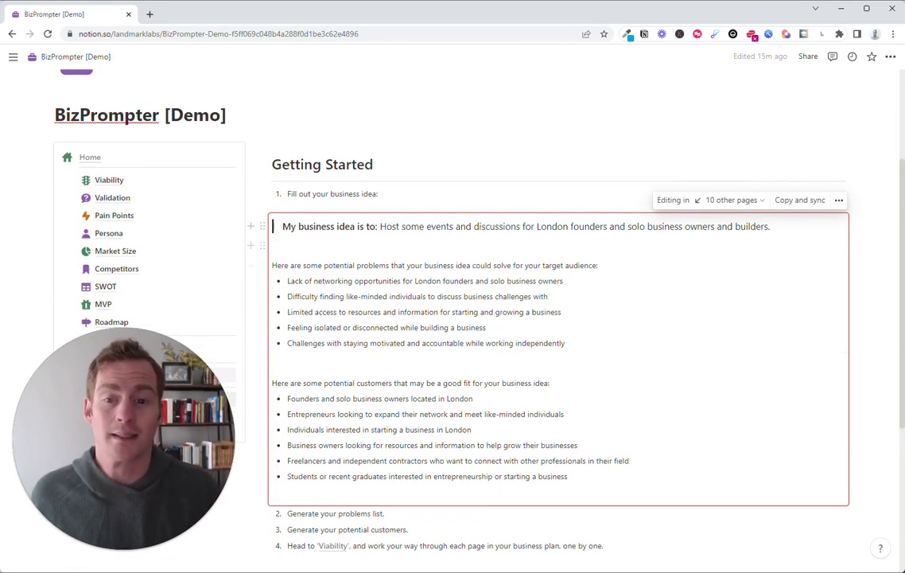
# Step: On the home page, re-examine the business idea statement and the generated problems and potential customers lists
pyautogui.moveTo(380, 226); pyautogui.dragTo(697, 226)
pyautogui.click(445, 264)
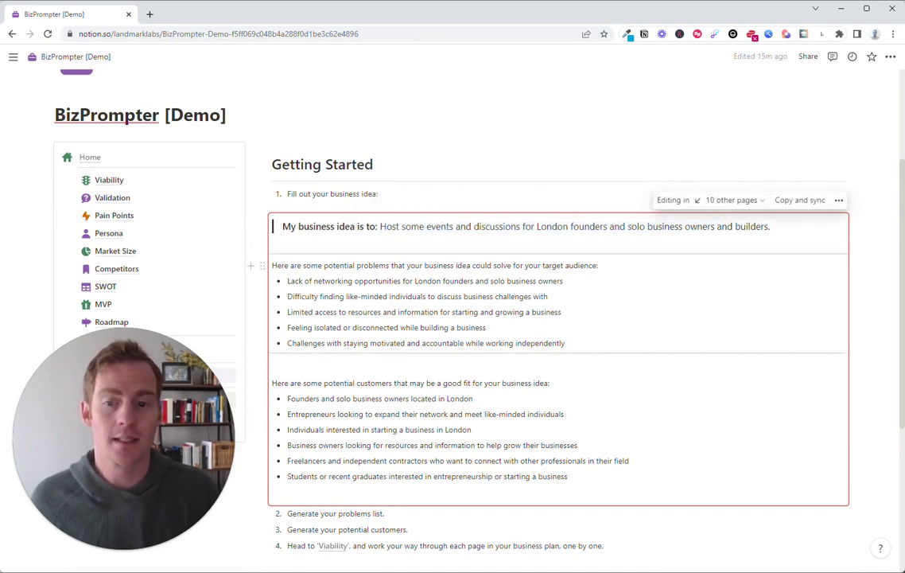
pyautogui.scroll(-1, 445, 265)
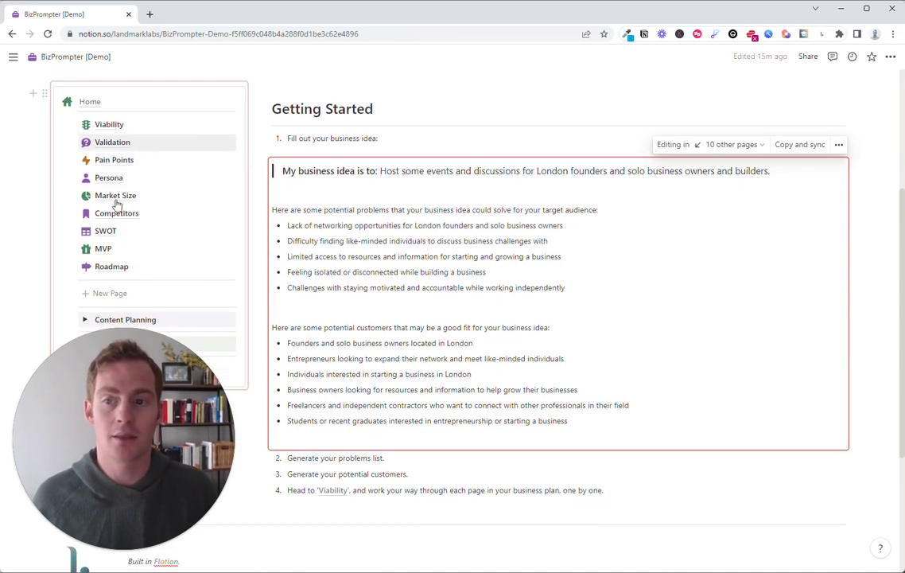
pyautogui.scroll(-1, 183, 191)
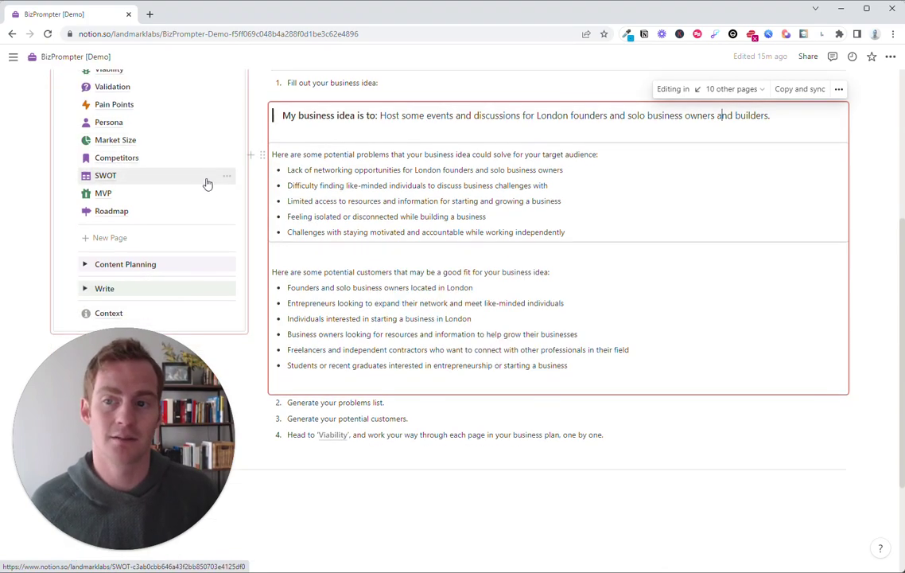
pyautogui.scroll(1, 129, 128)
# Step: Revisit the Validation page and look through the customer interview script and the mock interview script
pyautogui.click(121, 142)
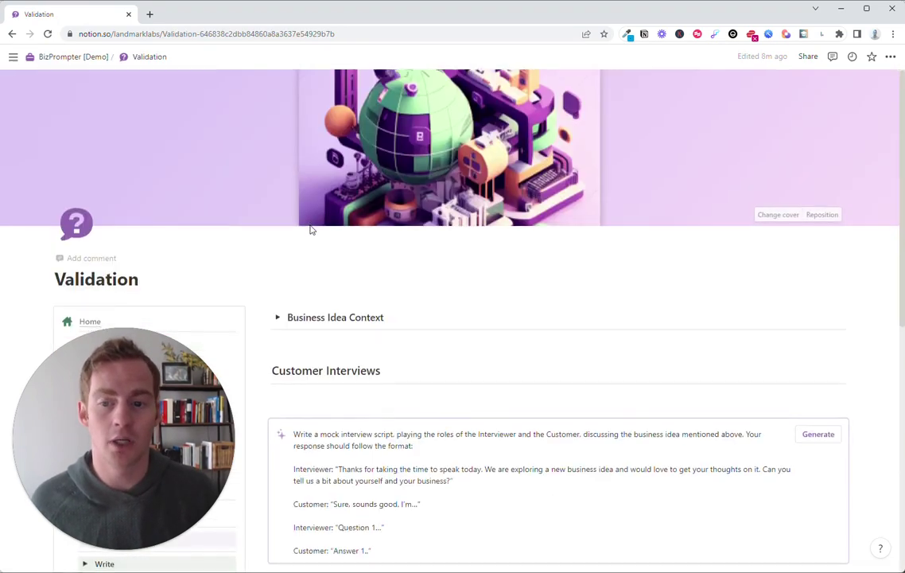
pyautogui.scroll(-3, 310, 227)
pyautogui.scroll(-3, 311, 226)
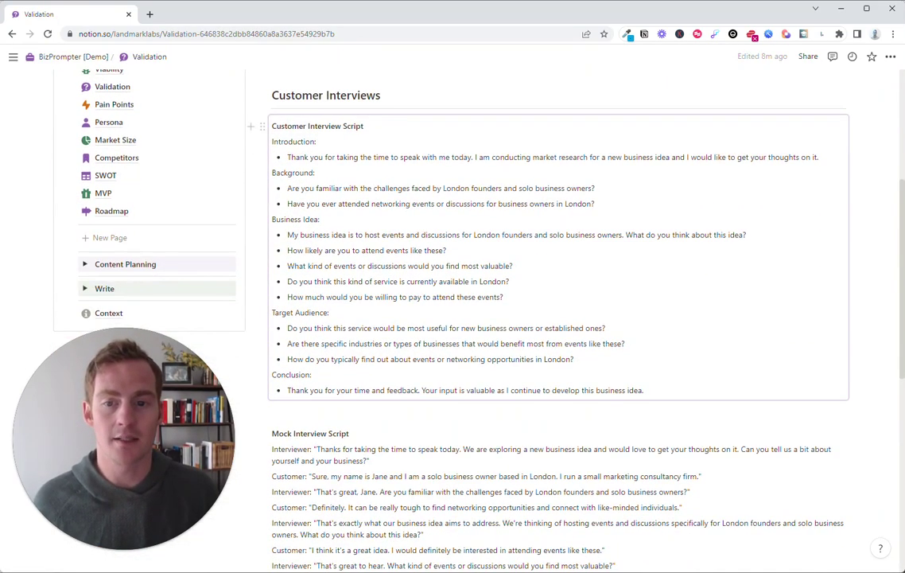
pyautogui.scroll(2, 172, 231)
pyautogui.scroll(-1, 164, 245)
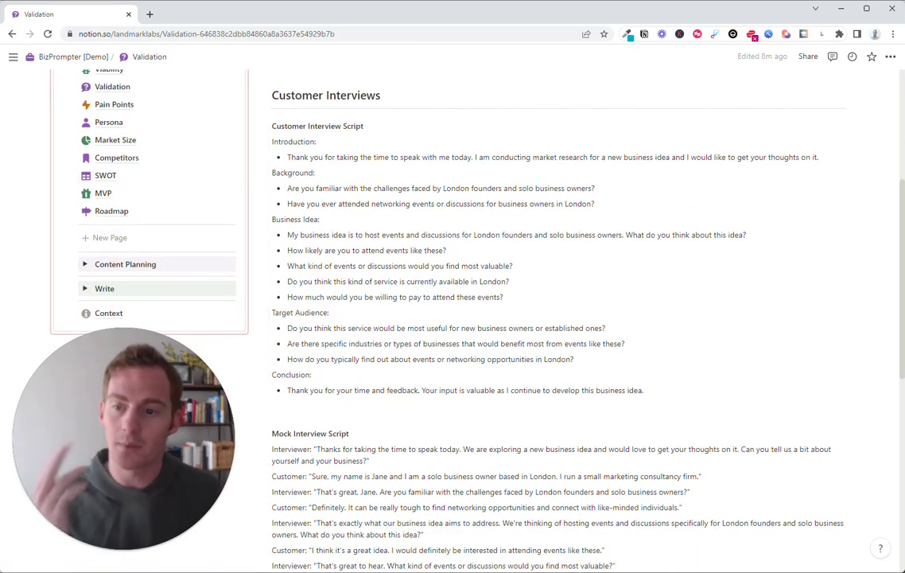
pyautogui.scroll(5, 87, 269)
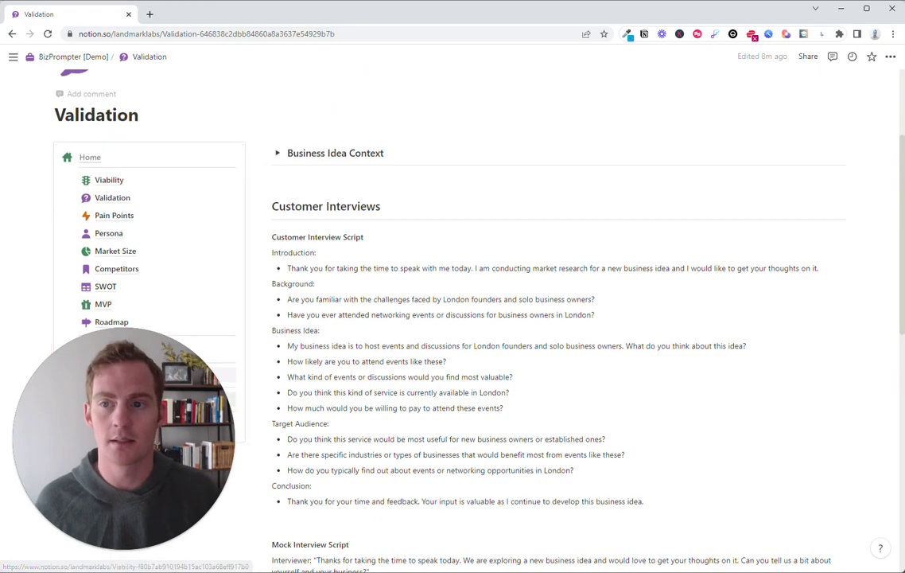
# Step: Return to the home page and review the Getting Started instructions and the list of plan pages
pyautogui.click(90, 269)
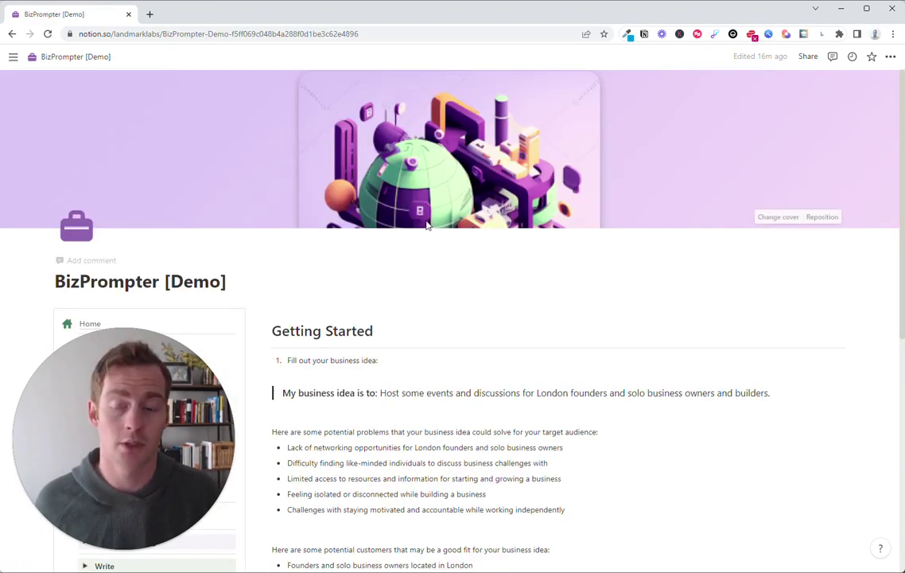
pyautogui.scroll(-3, 453, 222)
pyautogui.scroll(-3, 453, 263)
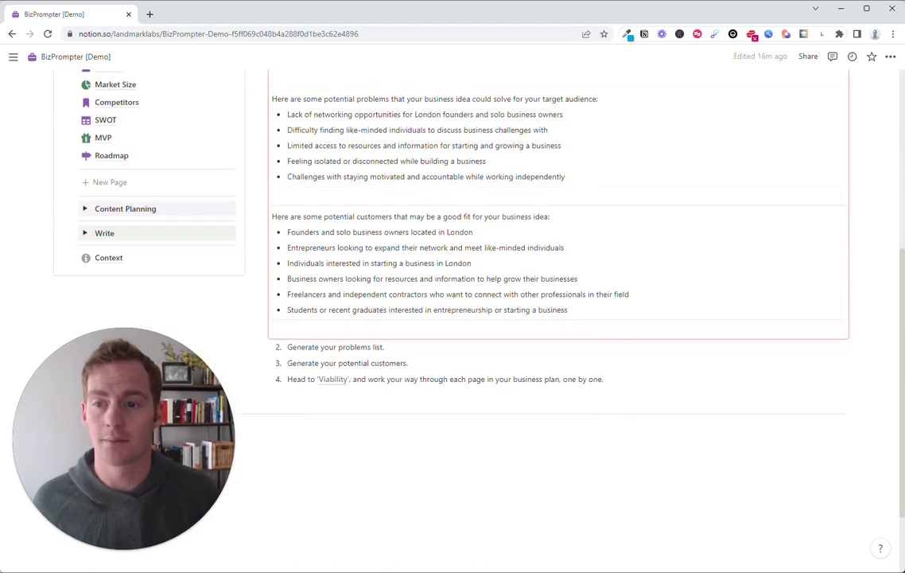
pyautogui.scroll(2, 453, 262)
pyautogui.scroll(-1, 557, 262)
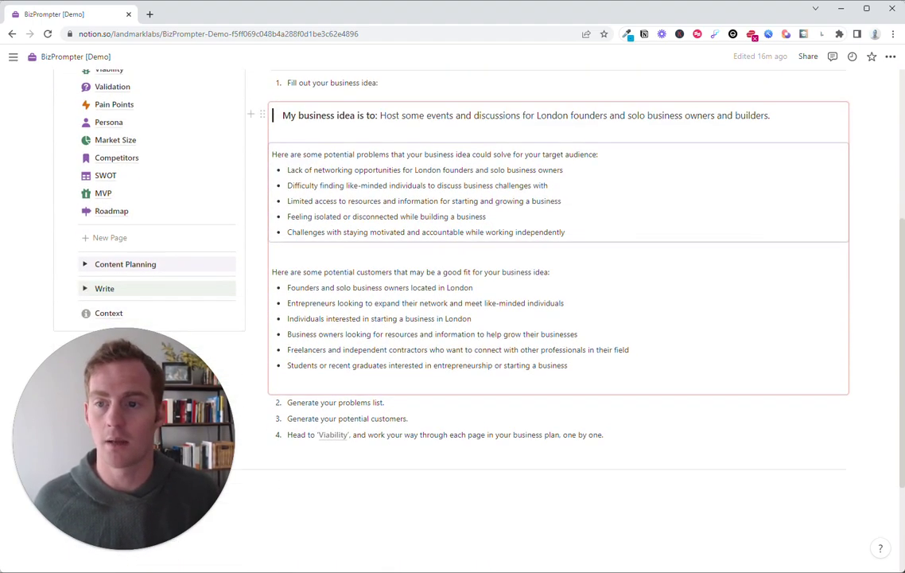
pyautogui.scroll(-1, 216, 187)
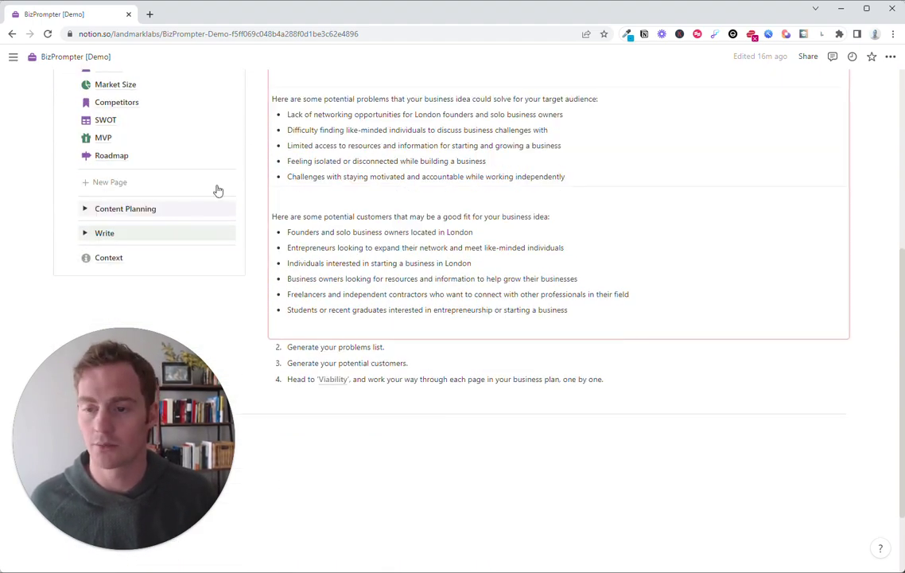
# Step: Create a new page from the template and place the Develop A Content Strategy prompt below its Business Idea Context
pyautogui.click(117, 184)
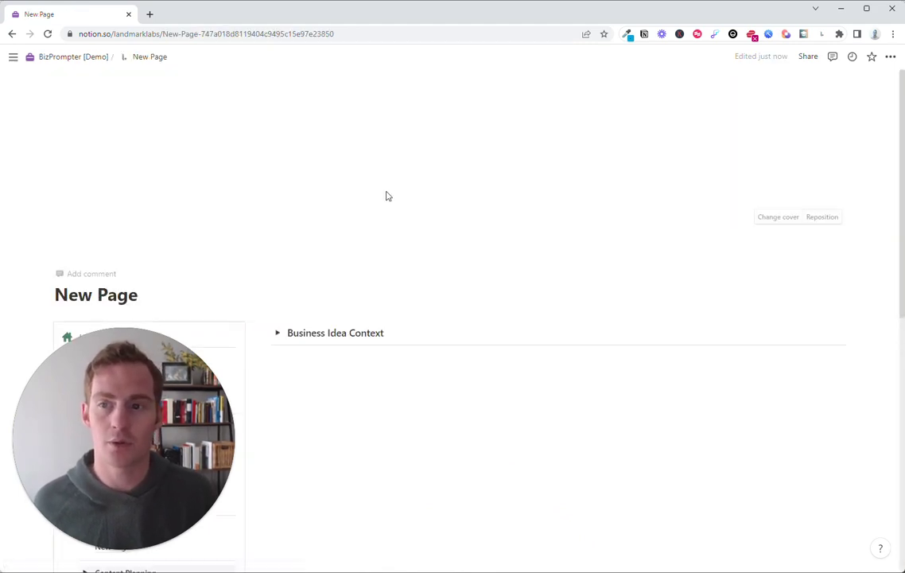
pyautogui.scroll(-3, 390, 193)
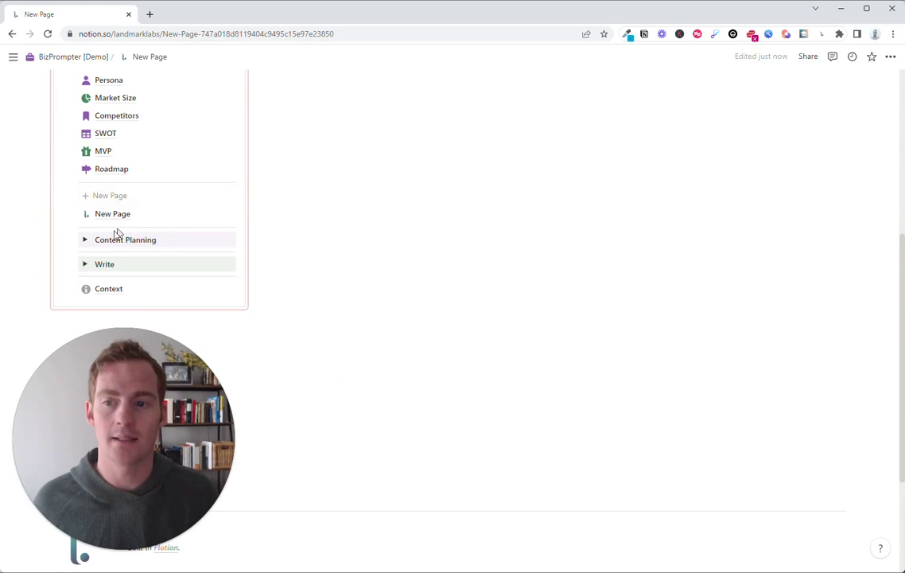
pyautogui.click(85, 241)
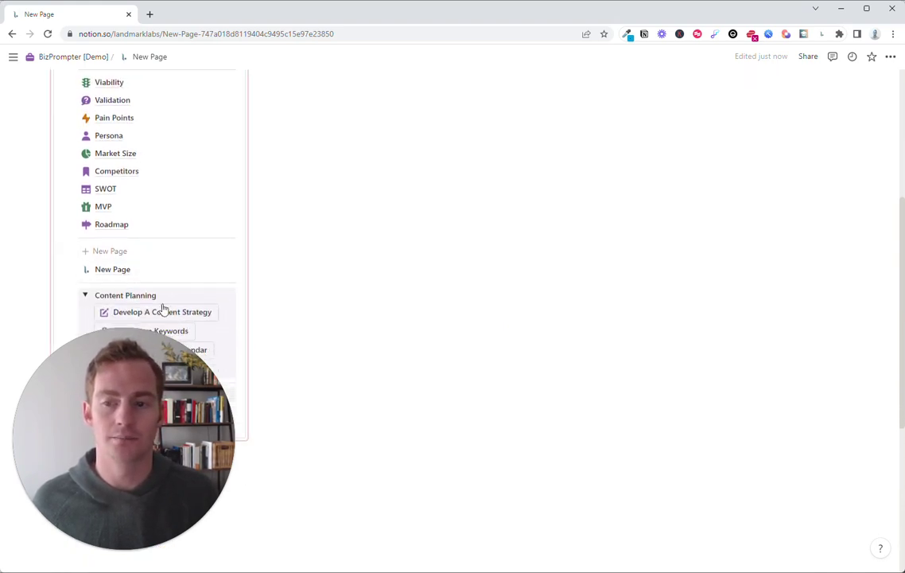
pyautogui.click(173, 311)
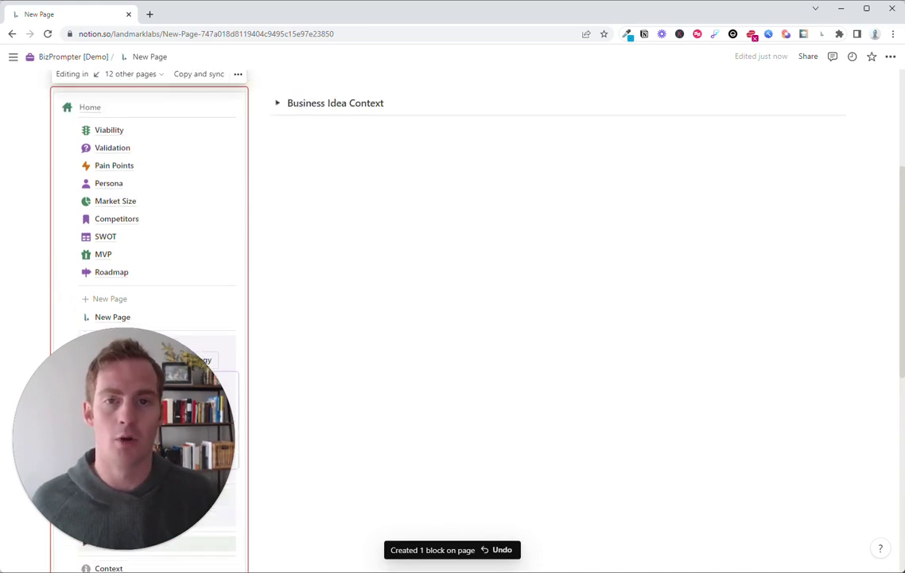
pyautogui.moveTo(85, 228); pyautogui.dragTo(374, 187)
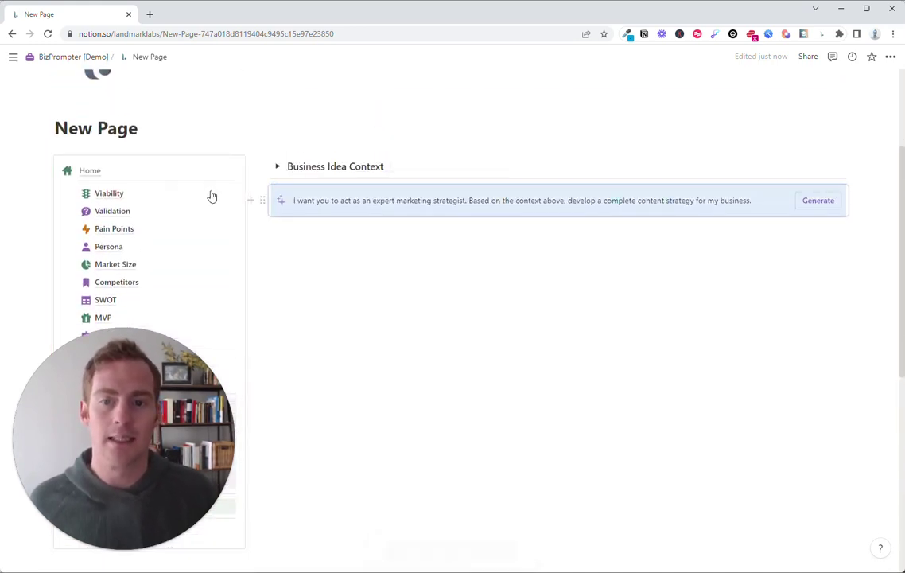
# Step: Rename the new page as Content Strategy
pyautogui.tripleClick(95, 128)
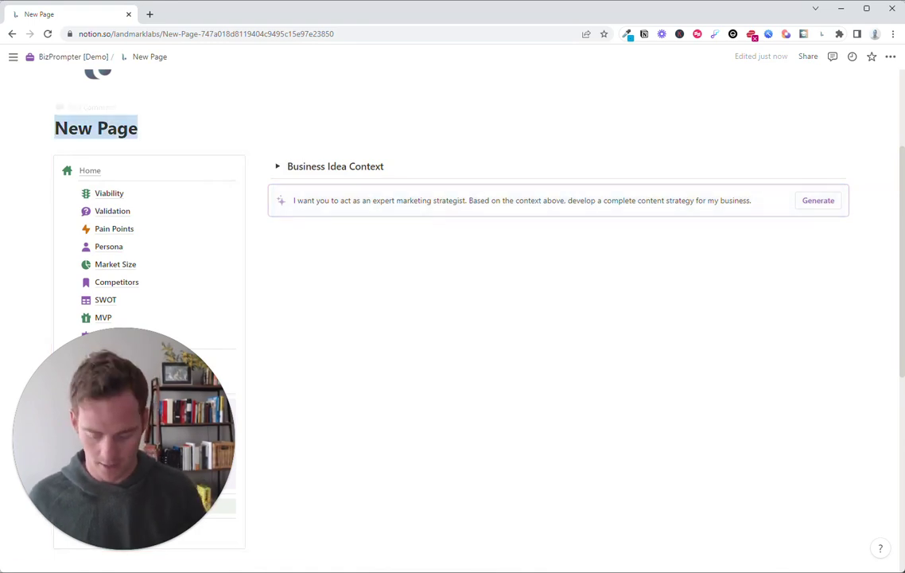
pyautogui.write('Content Straet')
pyautogui.press('BackSpace')
pyautogui.press('BackSpace')
pyautogui.write('tegu')
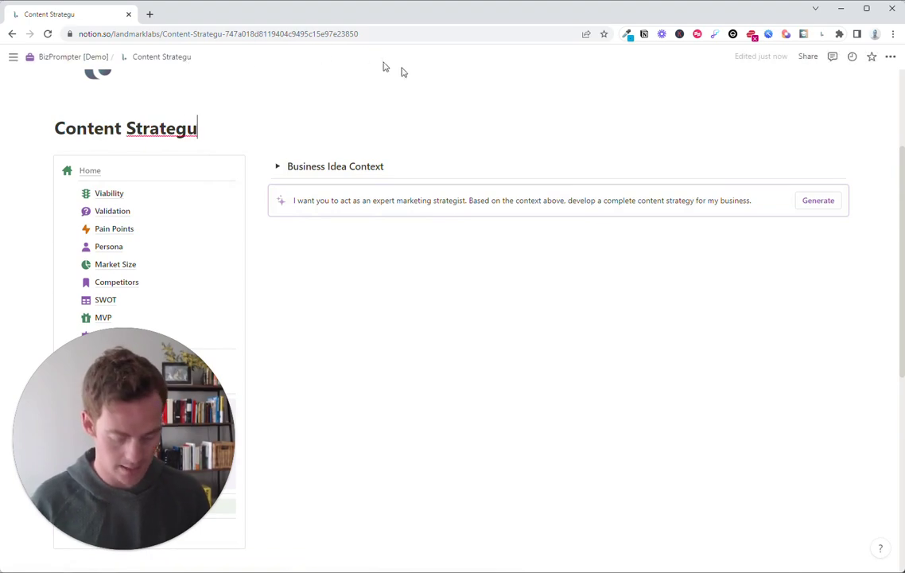
pyautogui.press('BackSpace')
pyautogui.write('y')
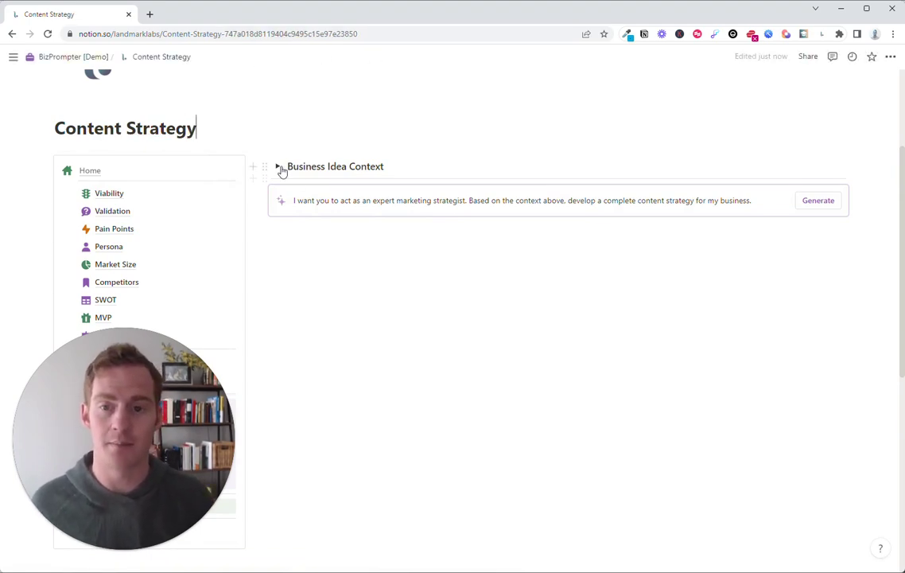
# Step: Check the Business Idea Context on the Content Strategy page, then collapse it and the Content Planning section
pyautogui.click(280, 167)
pyautogui.click(280, 168)
pyautogui.scroll(-3, 131, 195)
pyautogui.scroll(-2, 133, 190)
pyautogui.click(85, 184)
pyautogui.scroll(5, 229, 233)
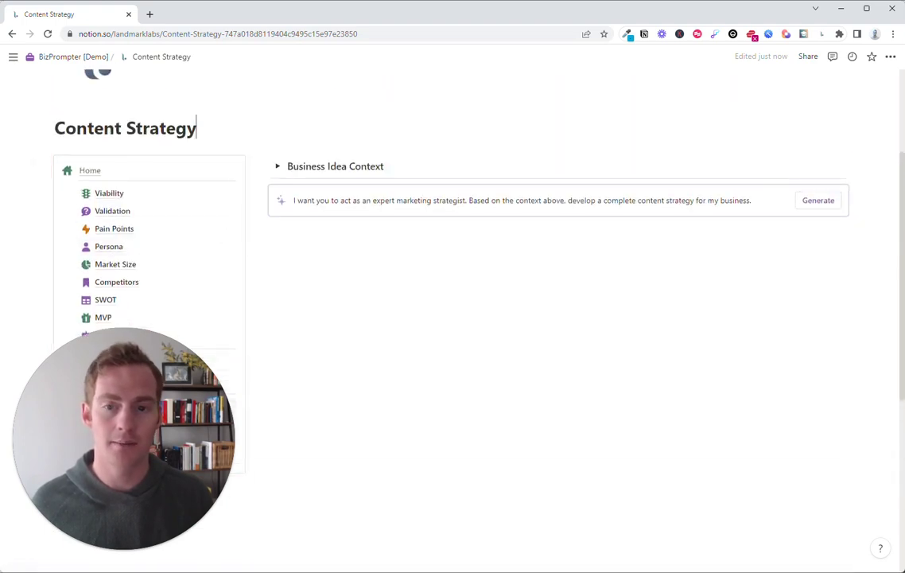
# Step: Generate the complete content strategy for the business and skim through its sections
pyautogui.click(817, 204)
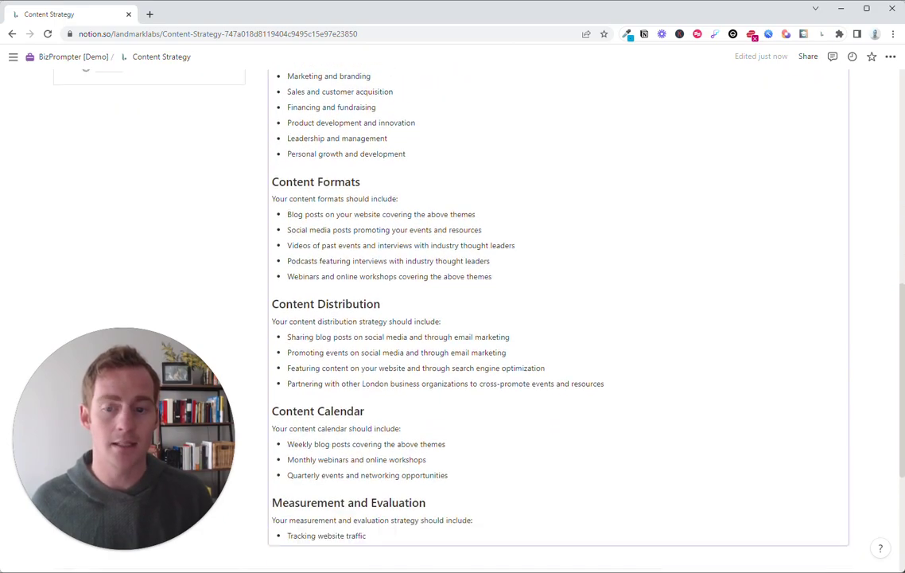
pyautogui.scroll(5, 416, 234)
pyautogui.scroll(-3, 121, 238)
# Step: Create another new page from the template, recheck the Business Idea Context on the Content Strategy page, and open the new page
pyautogui.click(119, 251)
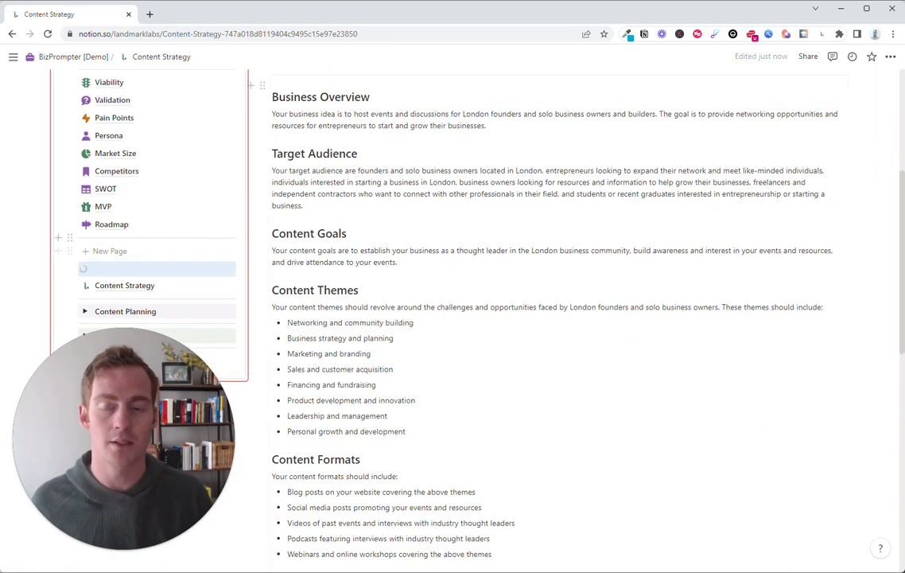
pyautogui.scroll(2, 283, 183)
pyautogui.click(278, 168)
pyautogui.click(278, 169)
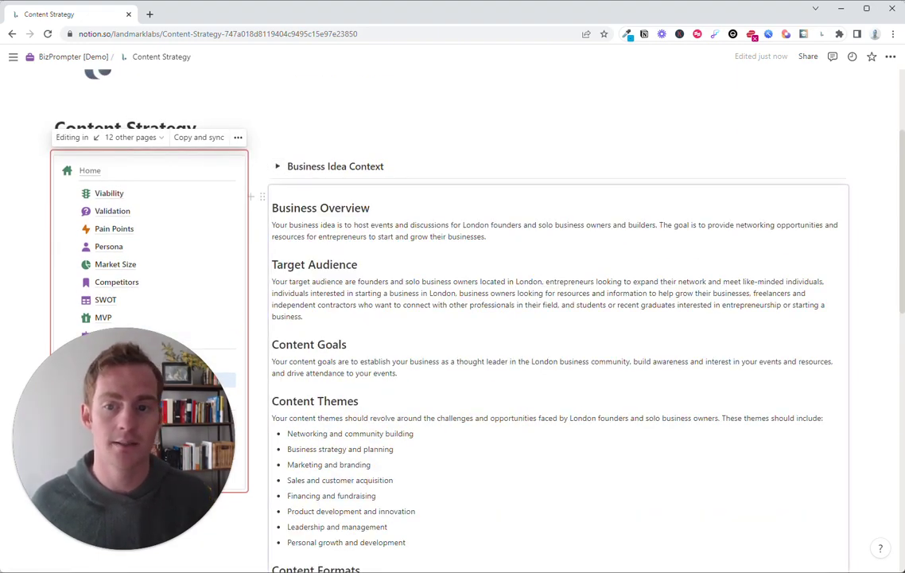
pyautogui.scroll(-3, 477, 318)
pyautogui.click(84, 201)
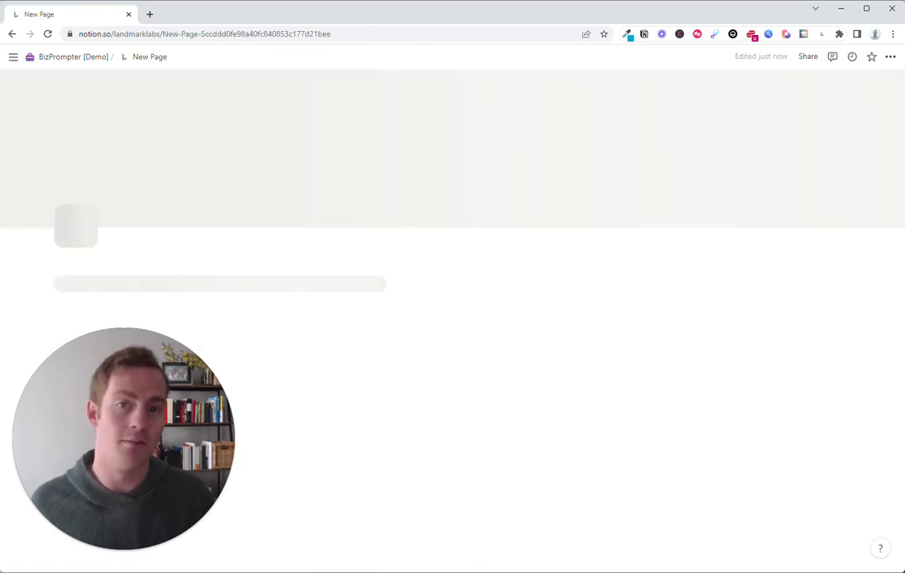